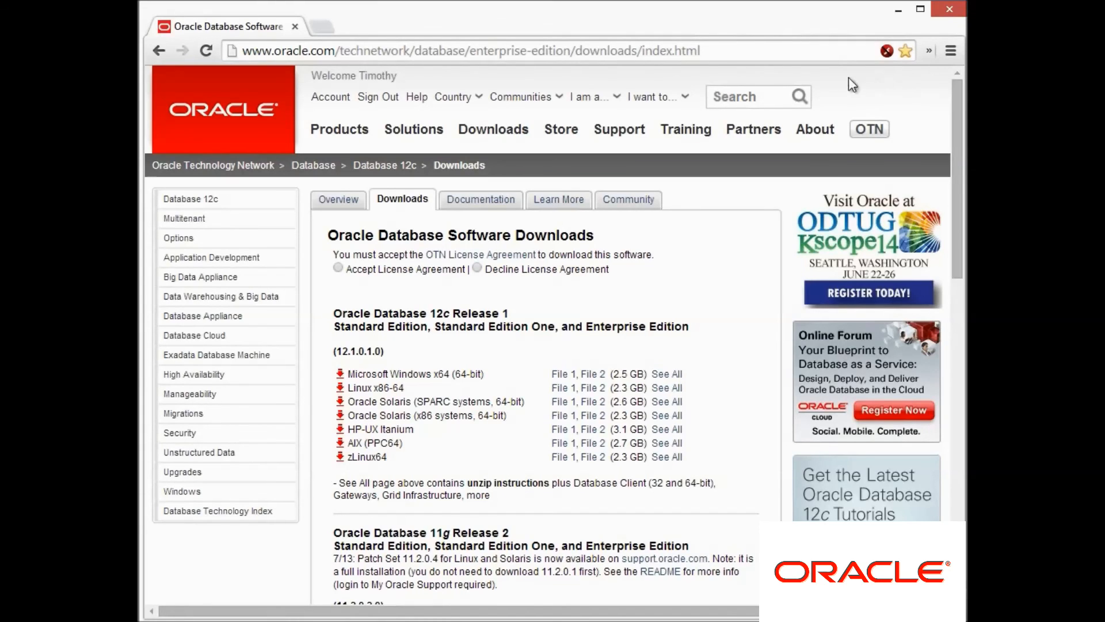
Step: Accept the OTN license agreement, open the full Microsoft Windows x64 download list for Database 12c and accept the license there
left_click(337, 268)
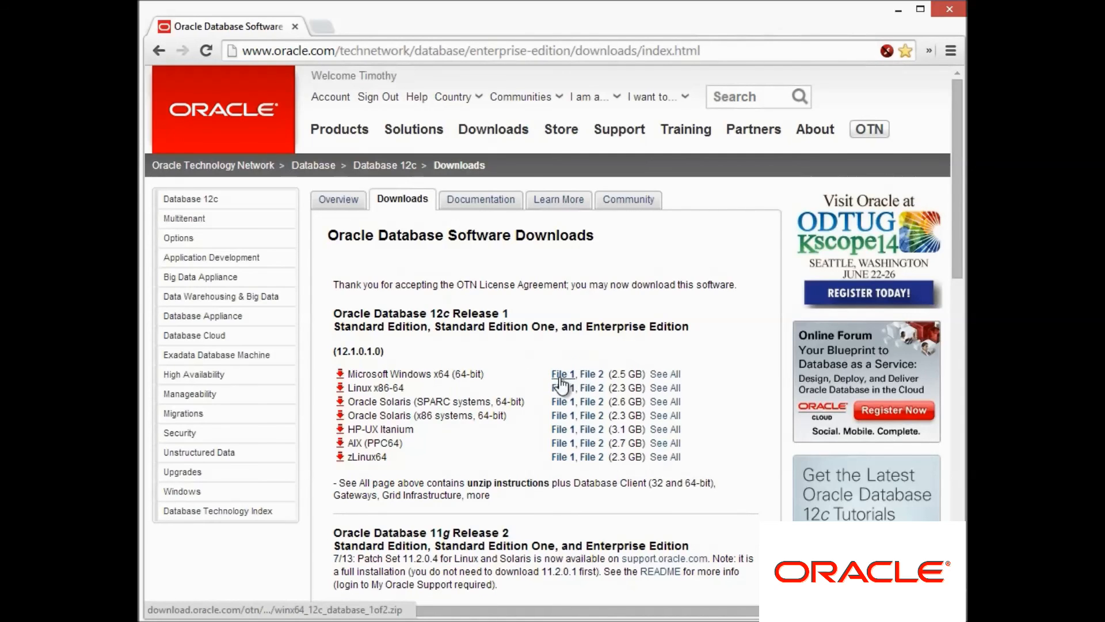
left_click(665, 374)
left_click_drag(958, 229, 961, 286)
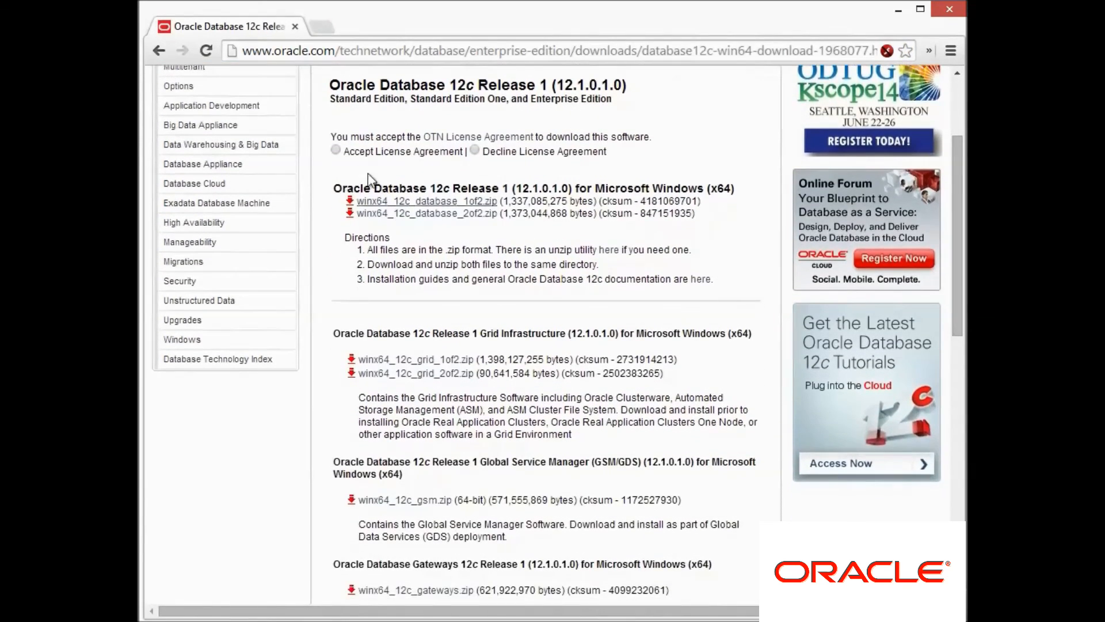
left_click(336, 150)
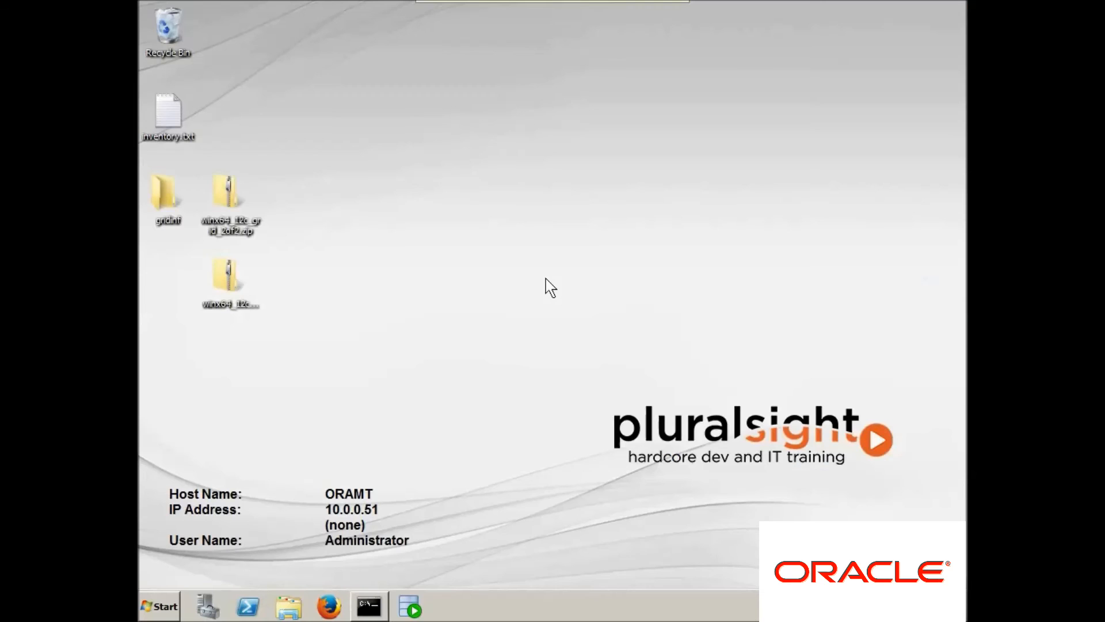
Step: Switch to the server desktop and open the grid folder inside the gridinf folder
left_click_drag(274, 181, 326, 273)
double_click(157, 202)
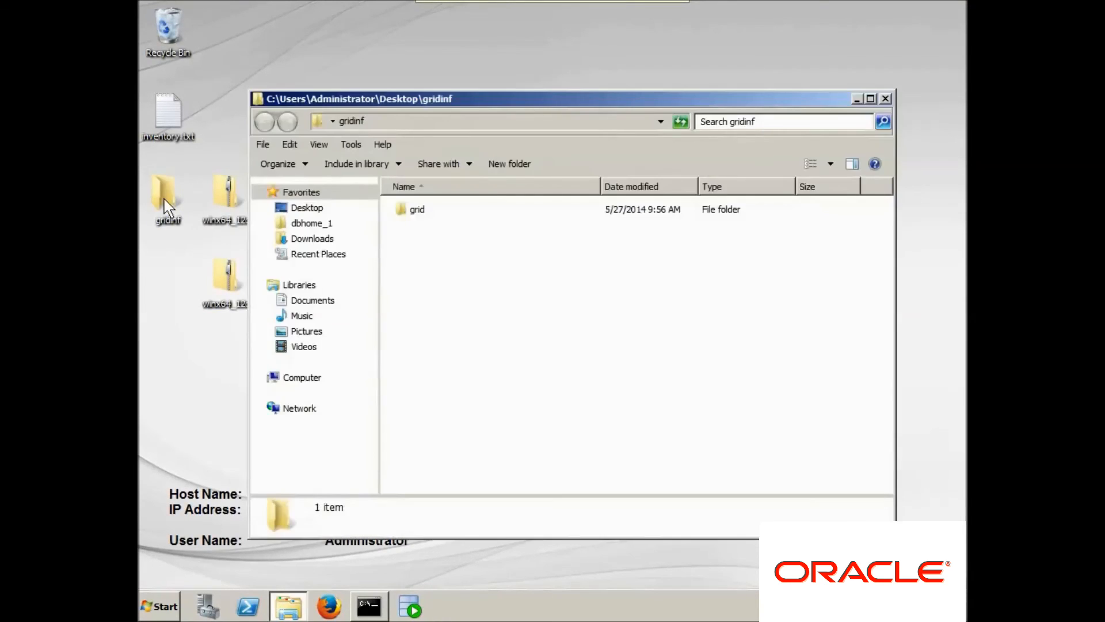
double_click(461, 197)
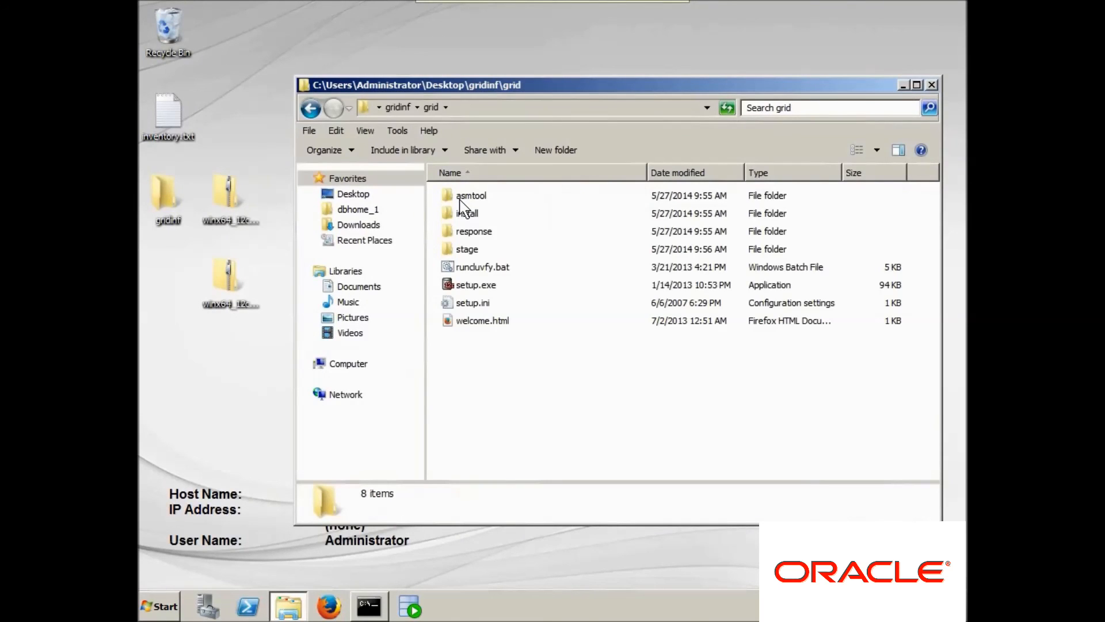
Step: Launch the Grid Infrastructure installer with setup.exe from the grid folder and close the folder window
left_click(464, 286)
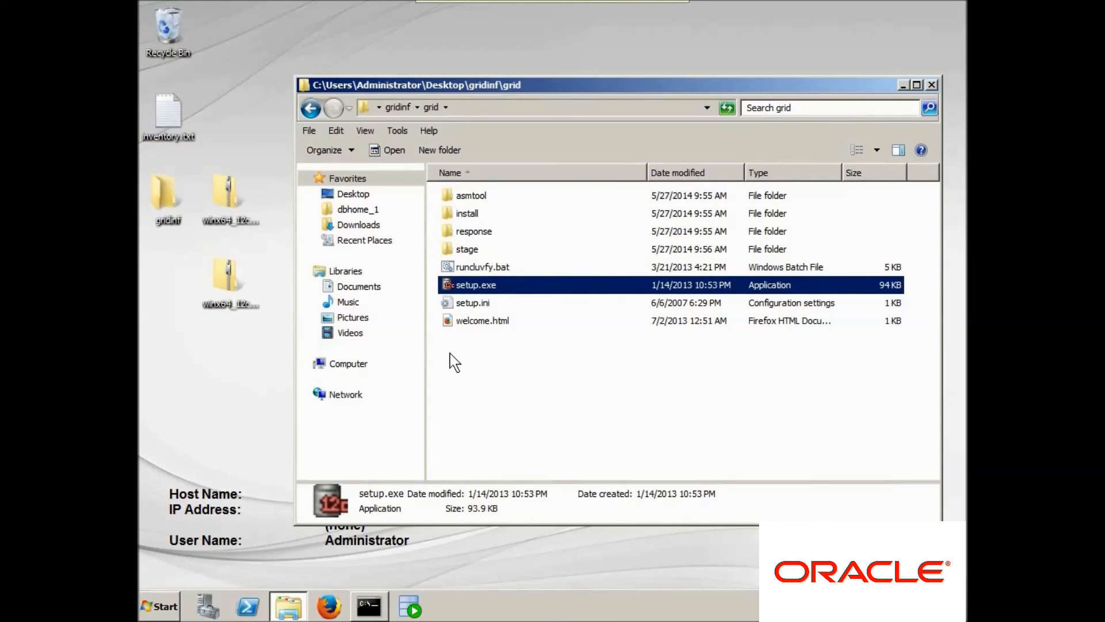
left_click(493, 268)
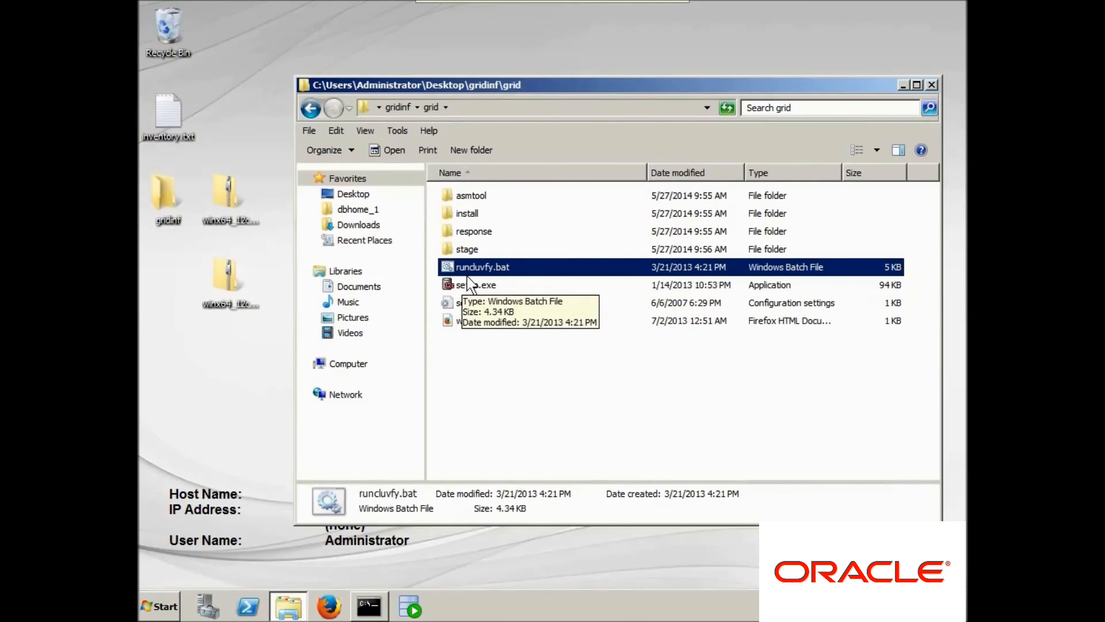
left_click(494, 375)
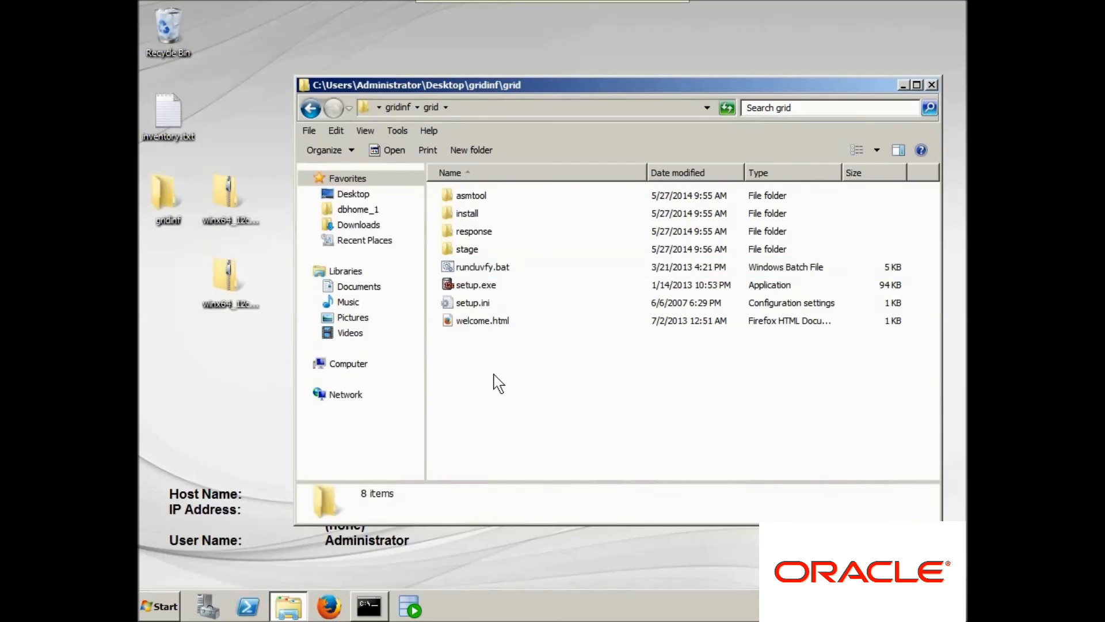
double_click(449, 284)
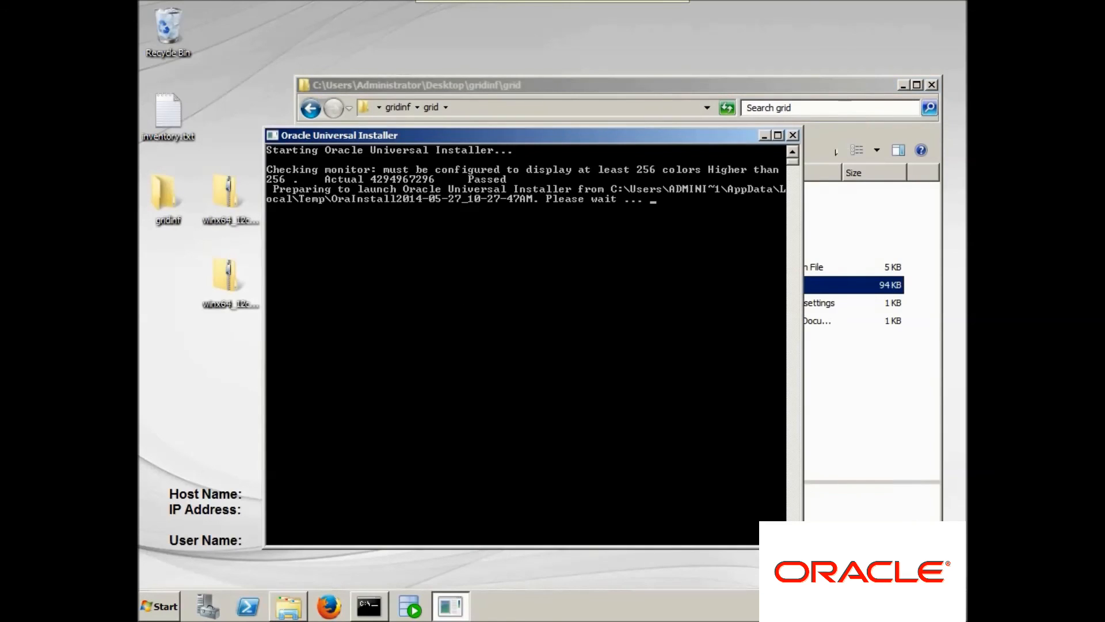
left_click(931, 85)
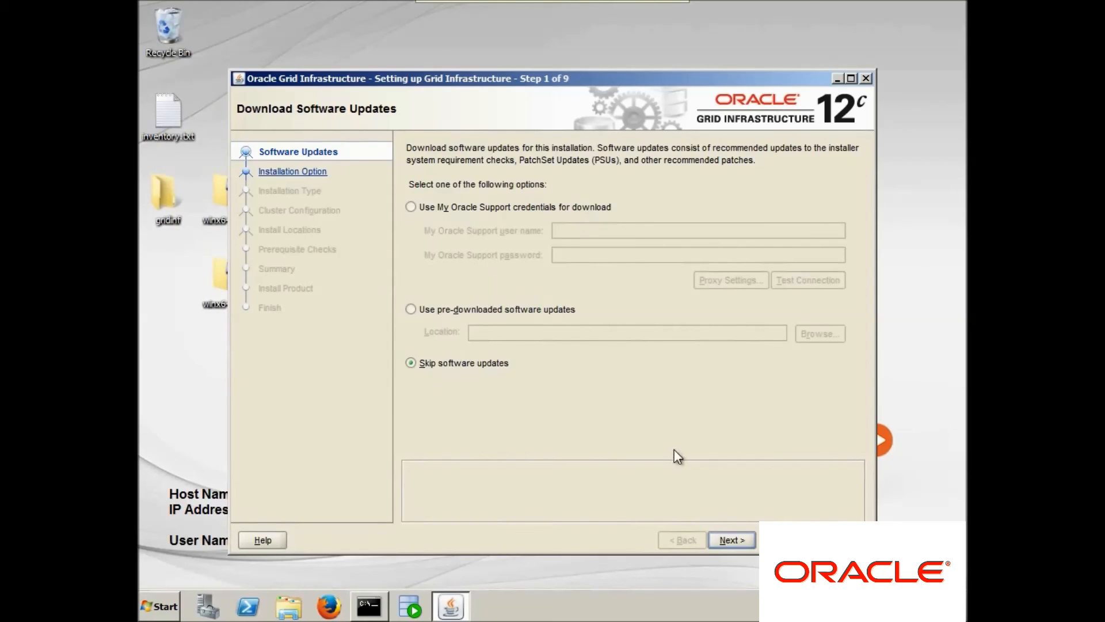
Step: Skip the software updates and choose to install and configure Oracle Grid Infrastructure for a Standalone Server
left_click(723, 537)
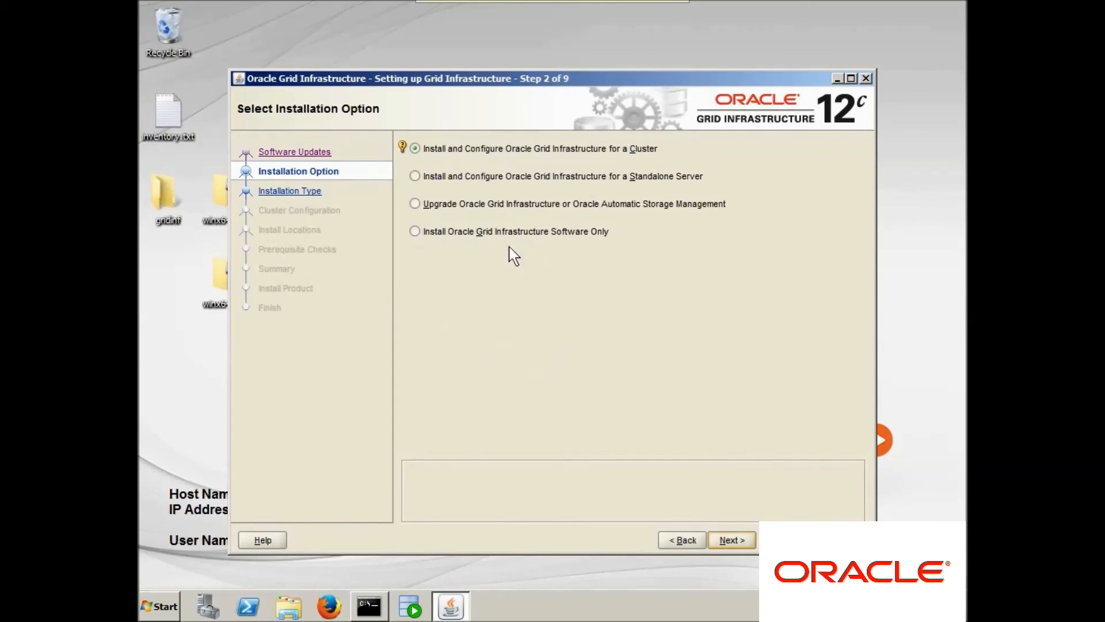
left_click(416, 176)
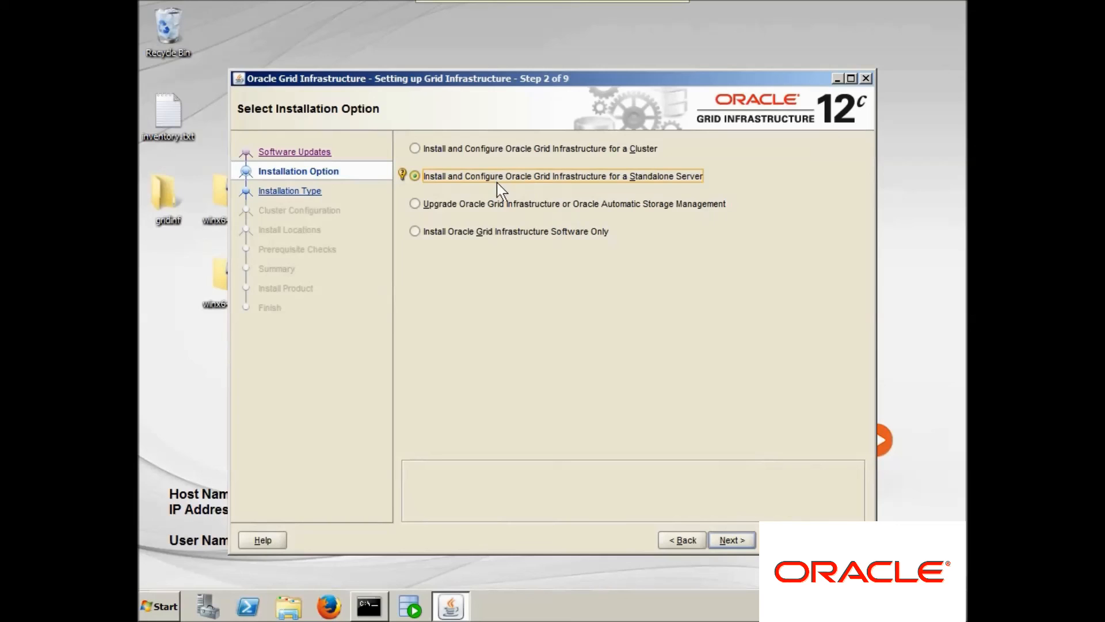
left_click(430, 209)
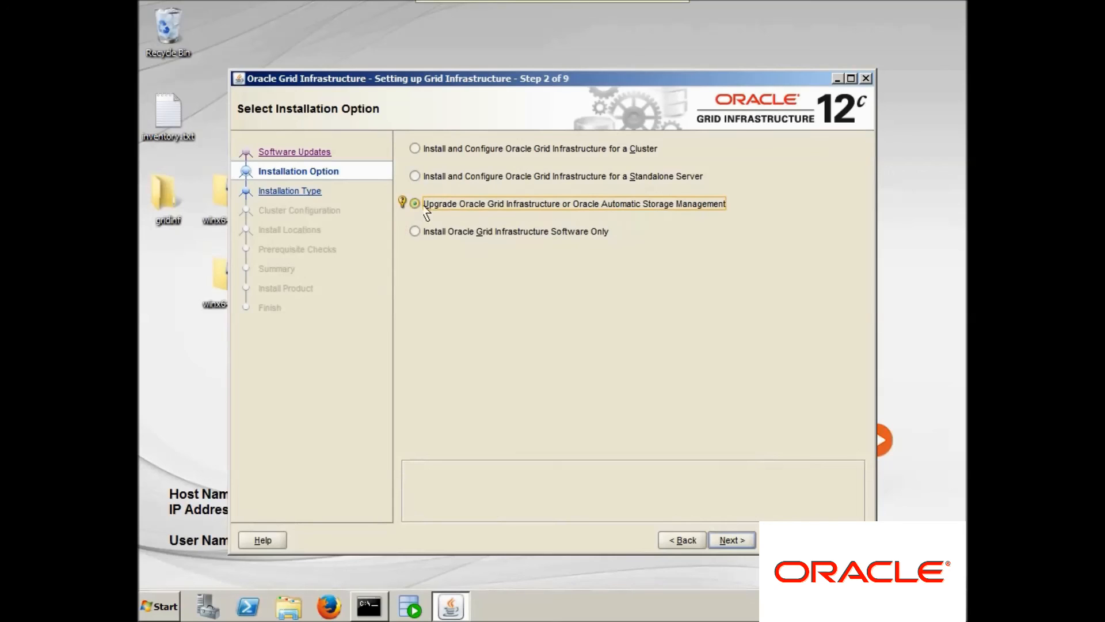
left_click(403, 202)
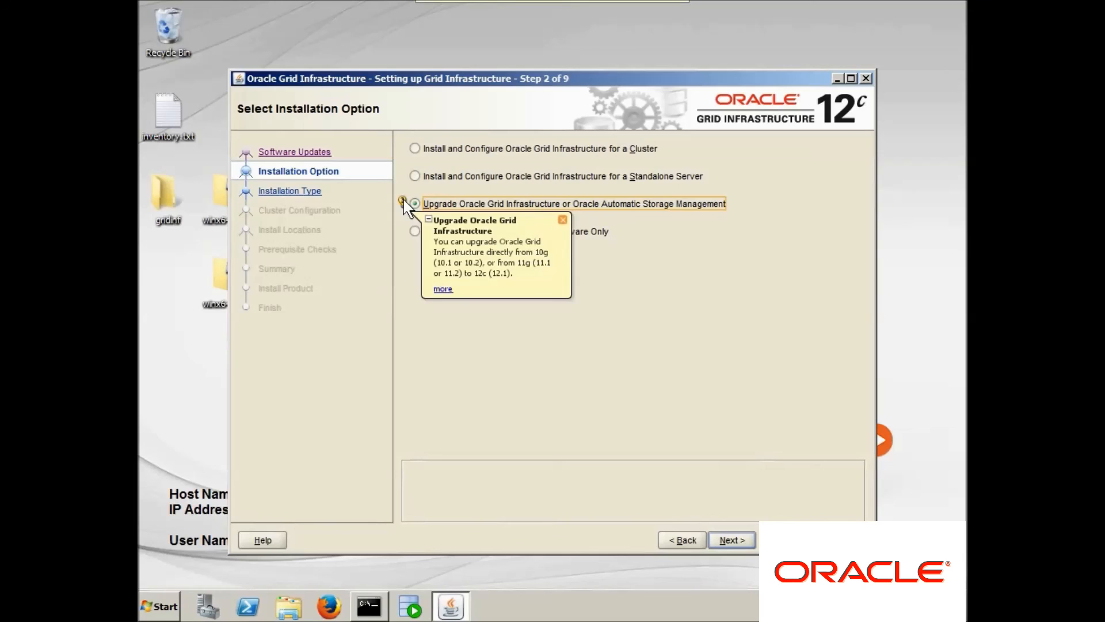
left_click(563, 220)
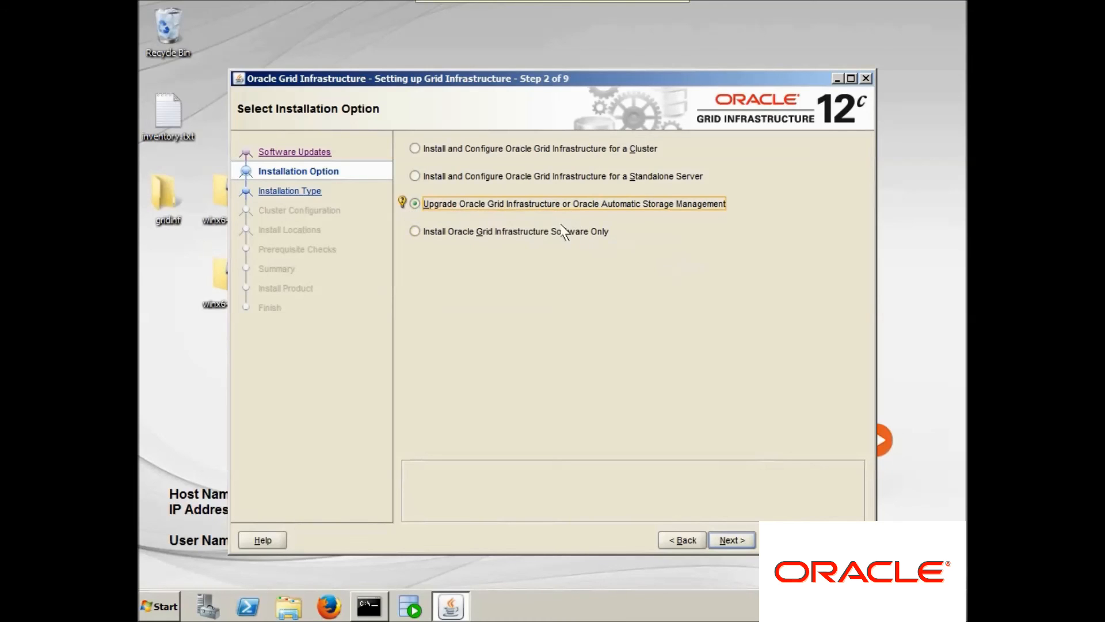
left_click(412, 232)
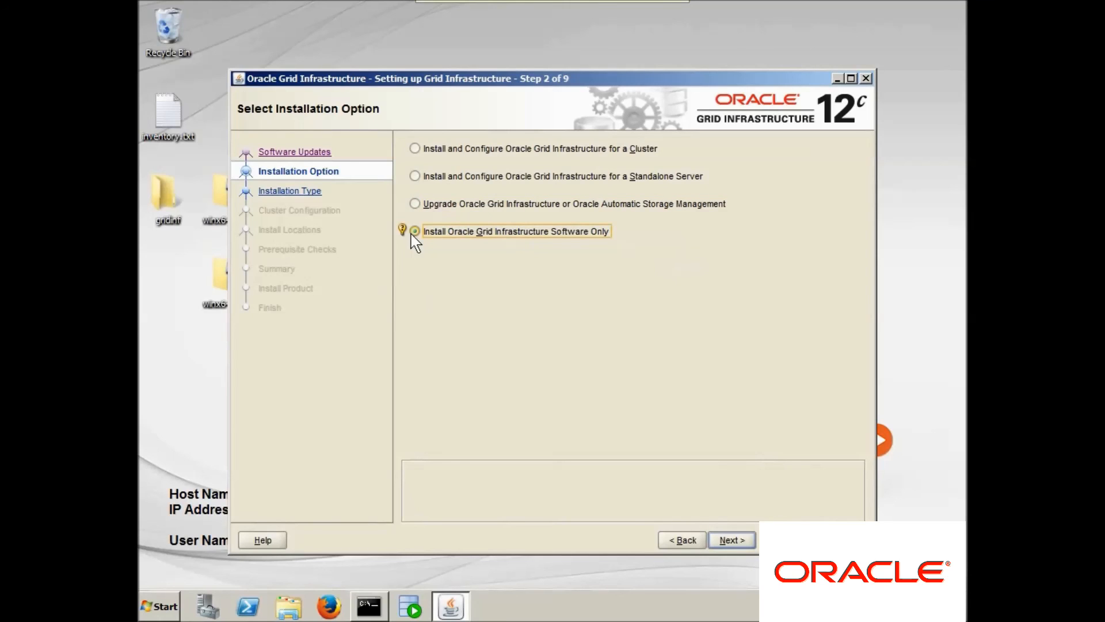
Step: Set the installation option back to the Standalone Server configuration and continue past the product languages page with its defaults
left_click(414, 176)
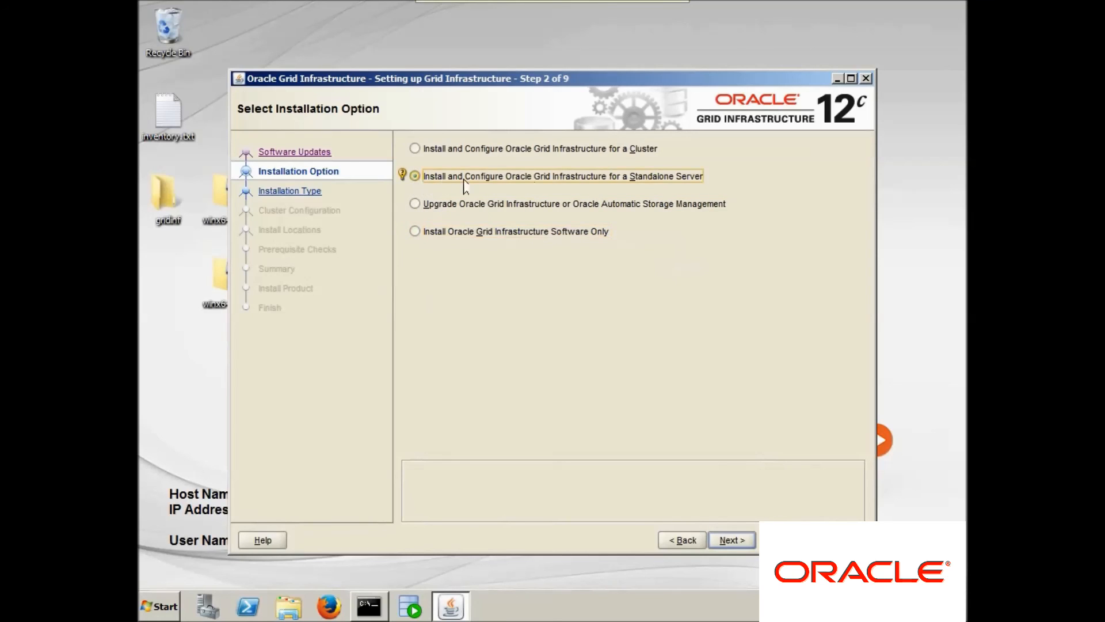
left_click(732, 540)
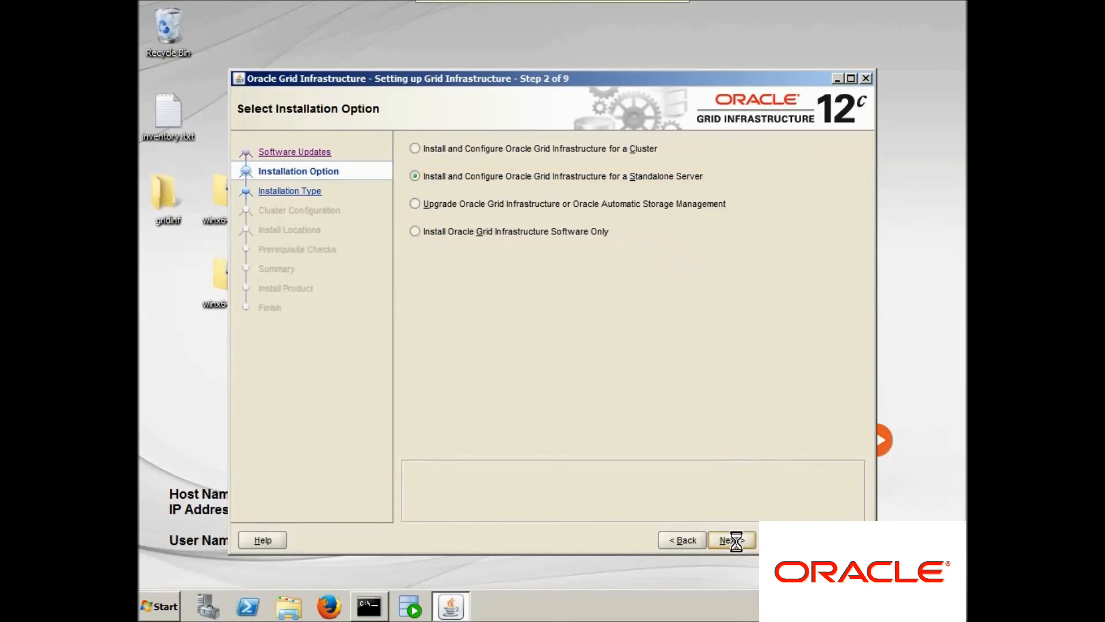
left_click(728, 540)
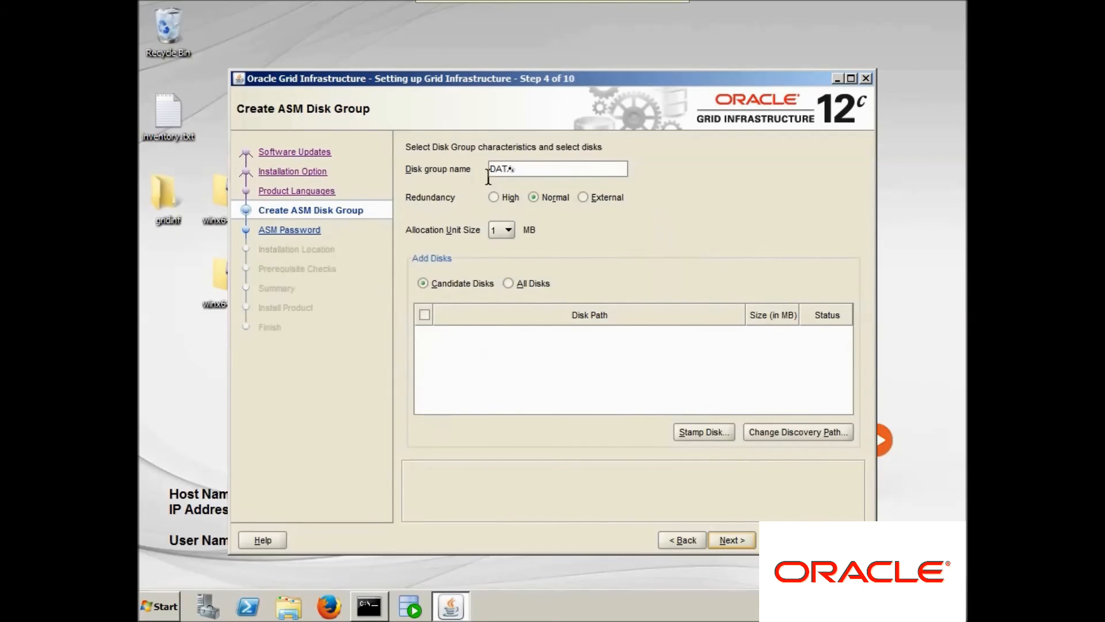
Step: Name the ASM disk group DATA1 with Normal redundancy and a 1 MB allocation unit size, checking the help for that size
left_click(523, 168)
type("1")
left_click(533, 199)
left_click(509, 231)
left_click(592, 225)
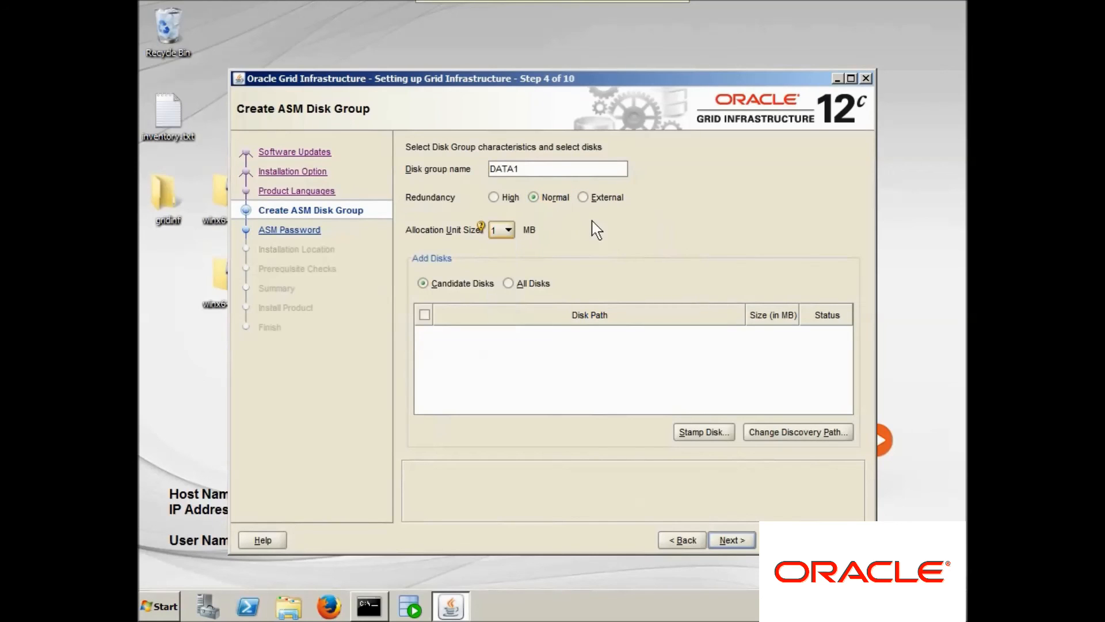
left_click(482, 227)
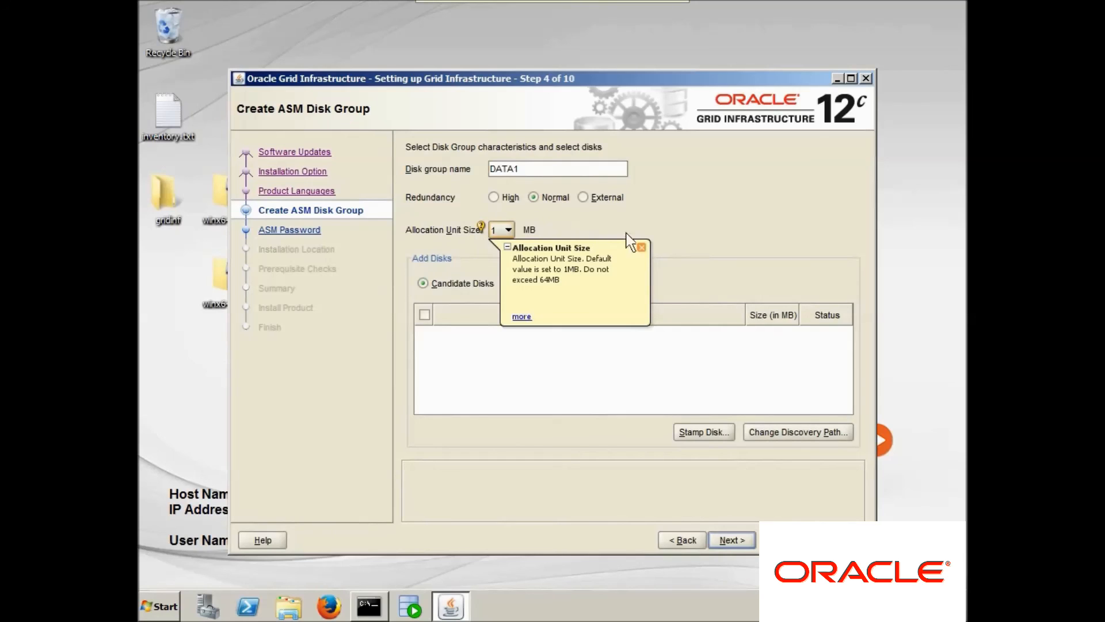
left_click(641, 247)
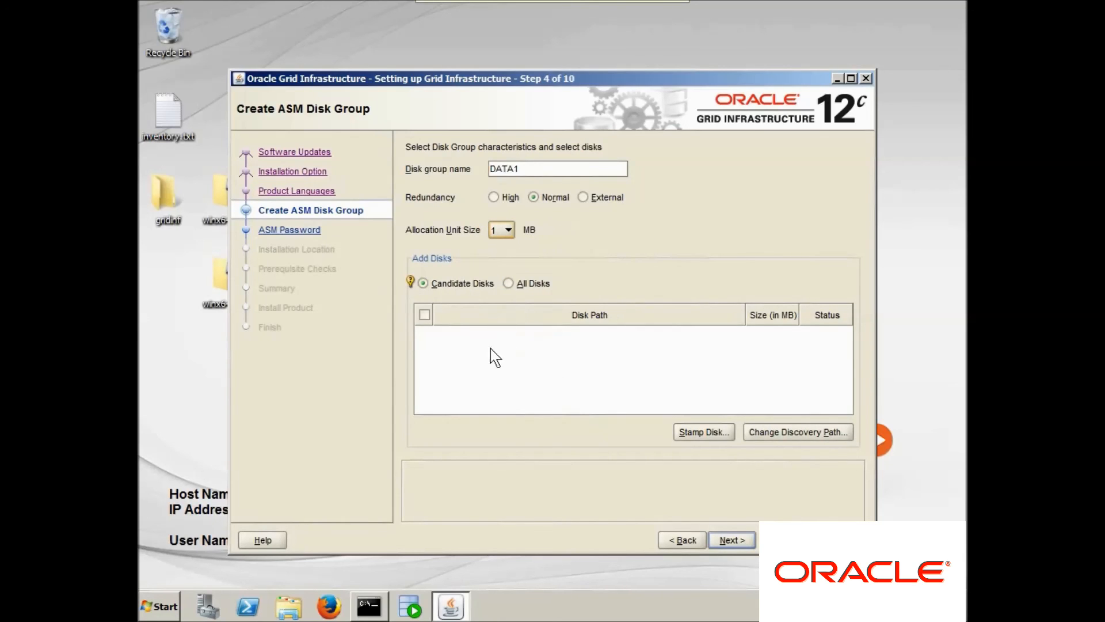
Step: Open Disk Management by running diskmgmt.msc
left_click(178, 378)
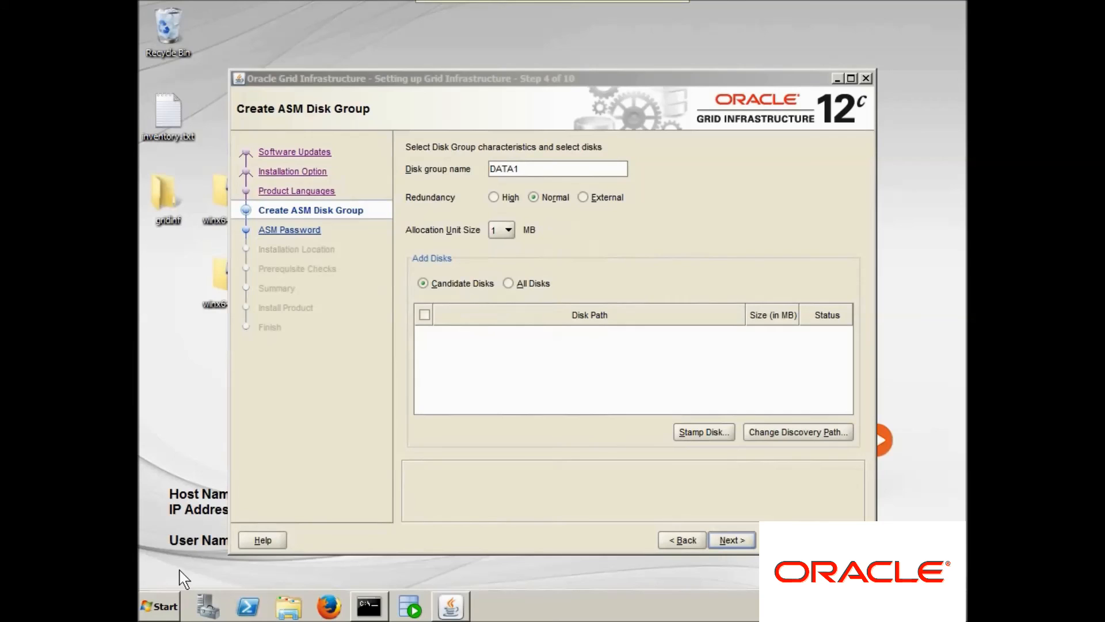
left_click(160, 609)
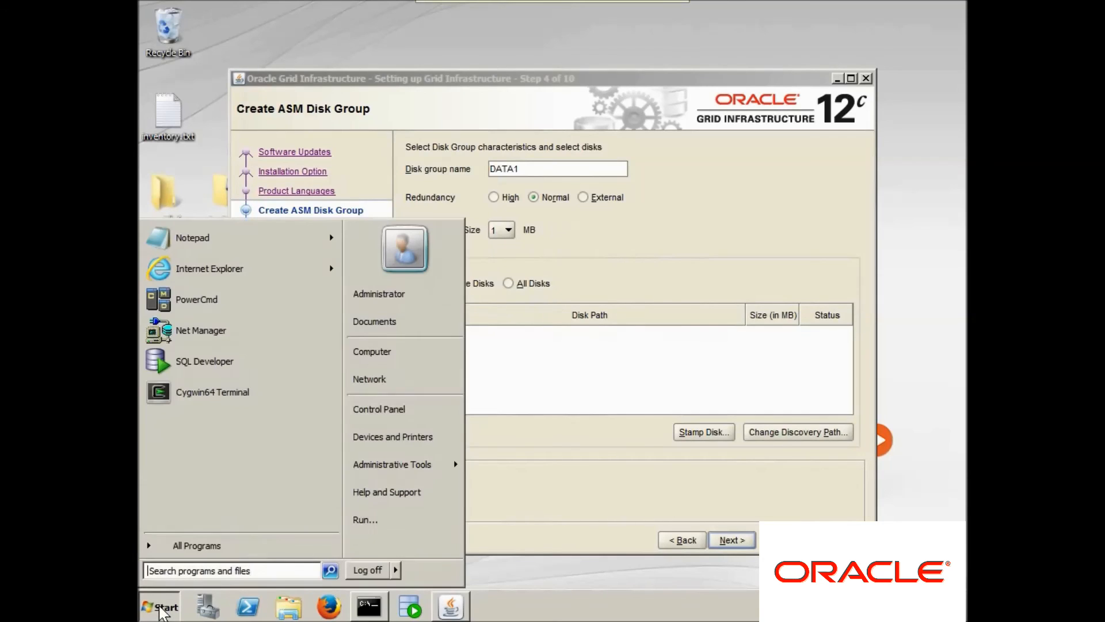
left_click(396, 516)
type("disk")
key("Down")
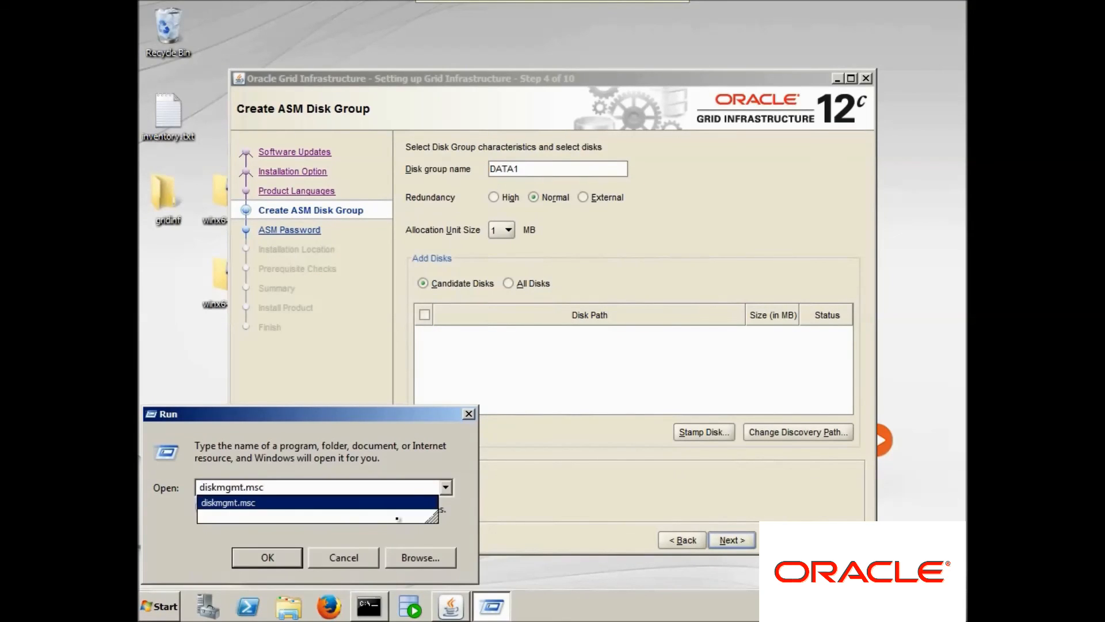
key("Return")
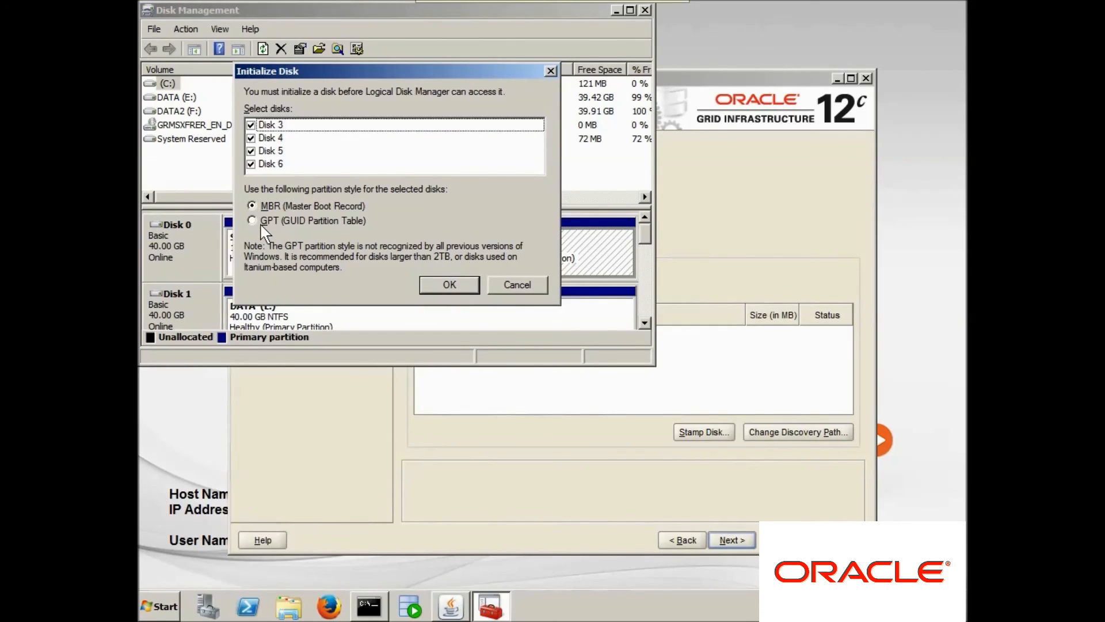
Step: Initialize Disks 3, 4, 5 and 6 with the MBR partition style and maximize the Disk Management window
left_click(449, 284)
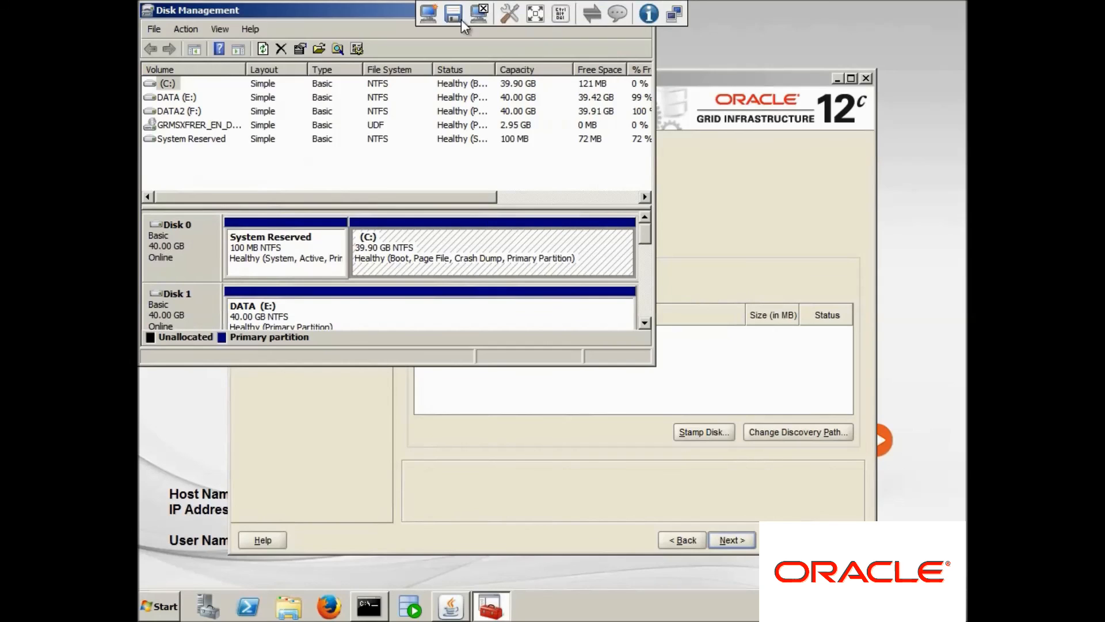
double_click(385, 13)
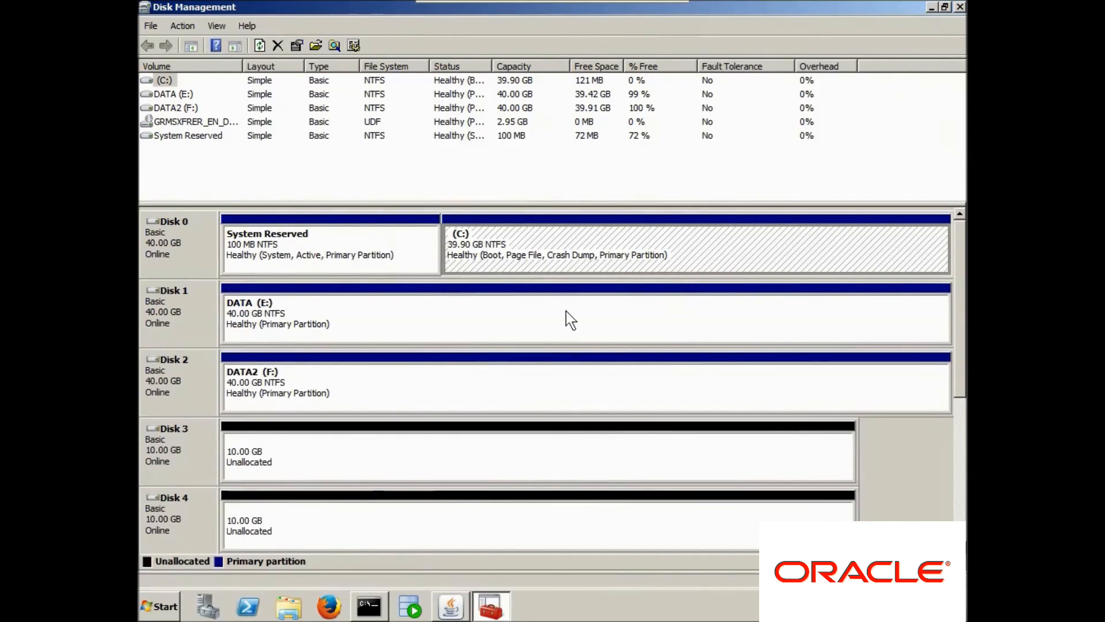
left_click_drag(960, 278, 959, 387)
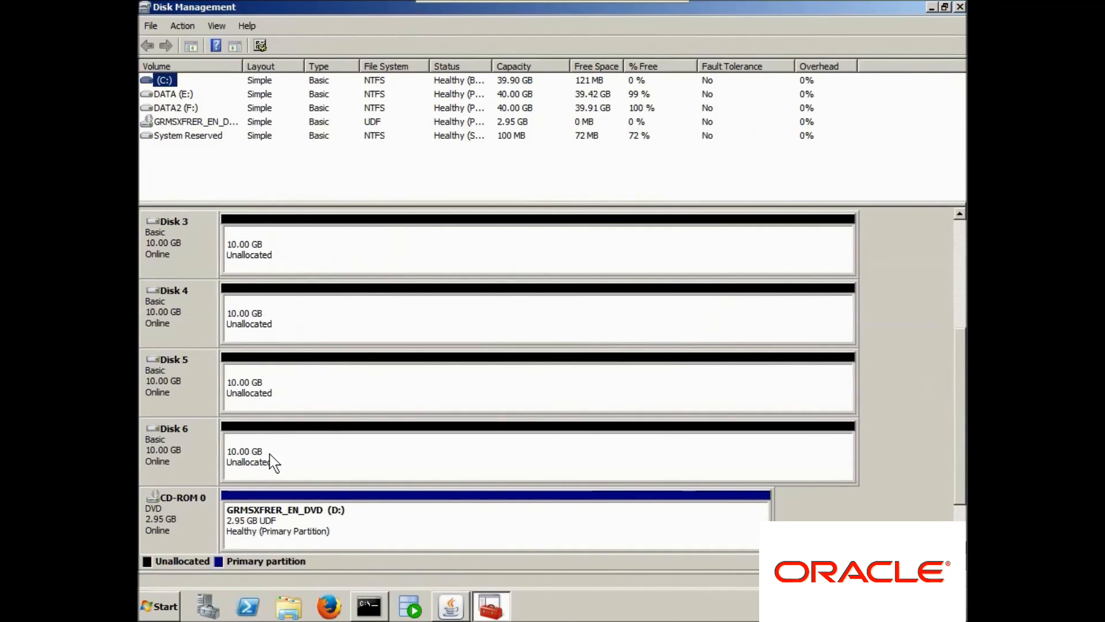
Step: Create a full-size simple volume on Disk 3 without a drive letter or path and without formatting it
right_click(296, 240)
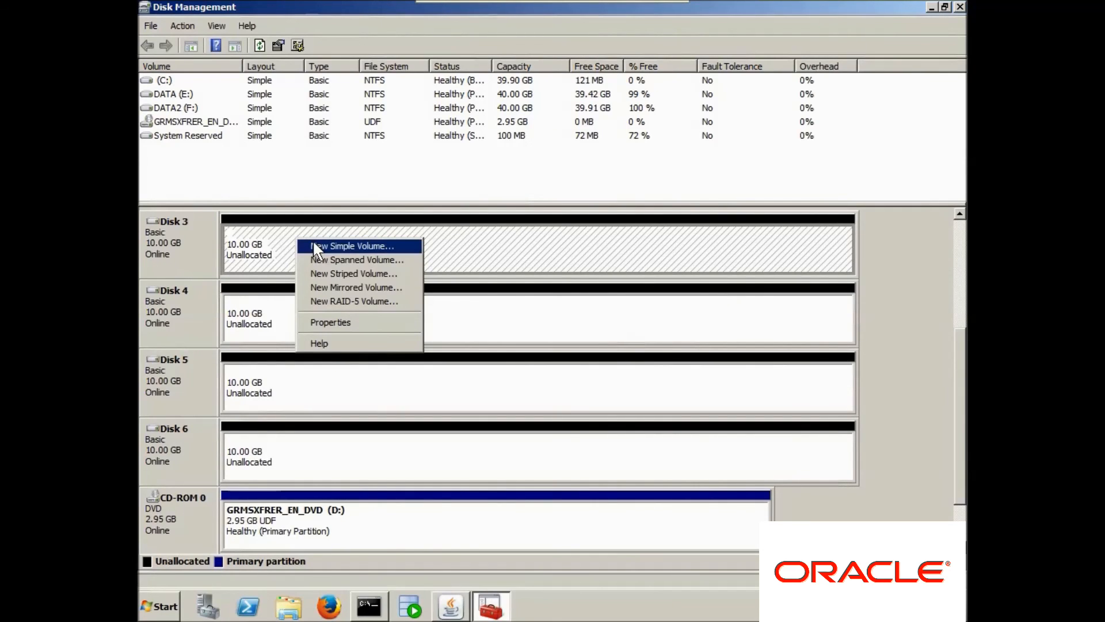
left_click(313, 245)
left_click(443, 365)
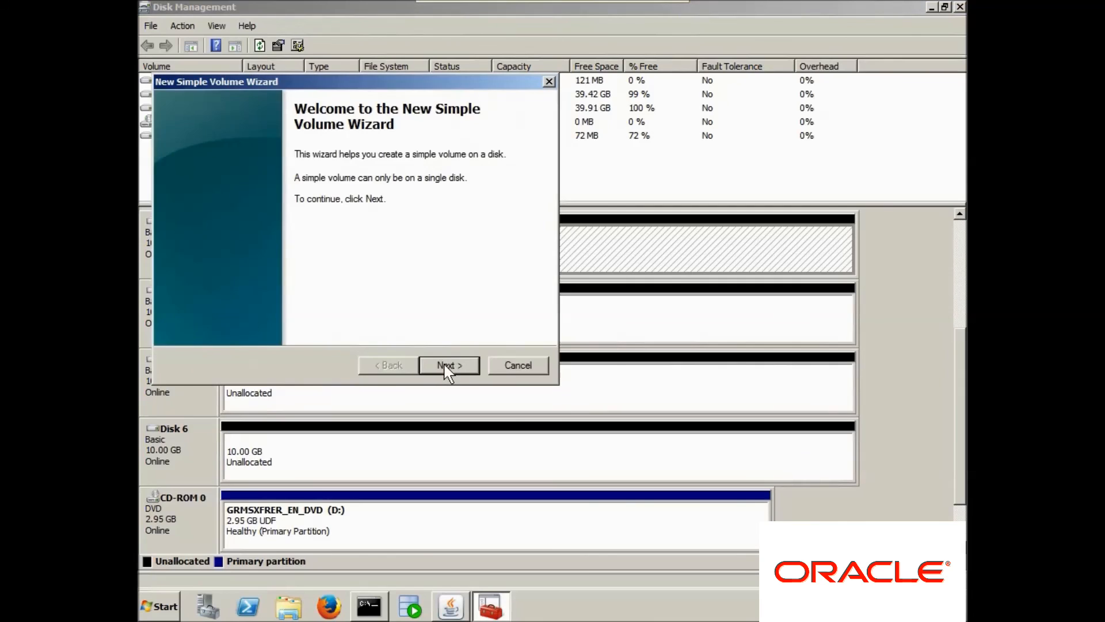
left_click(444, 364)
left_click(198, 250)
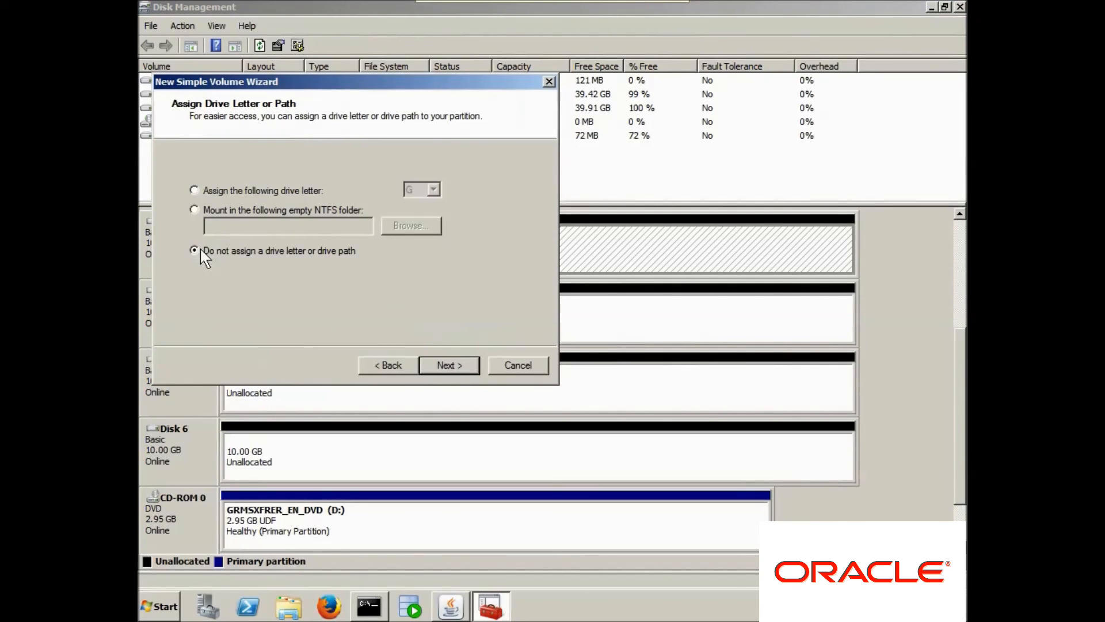
left_click(446, 365)
left_click(269, 183)
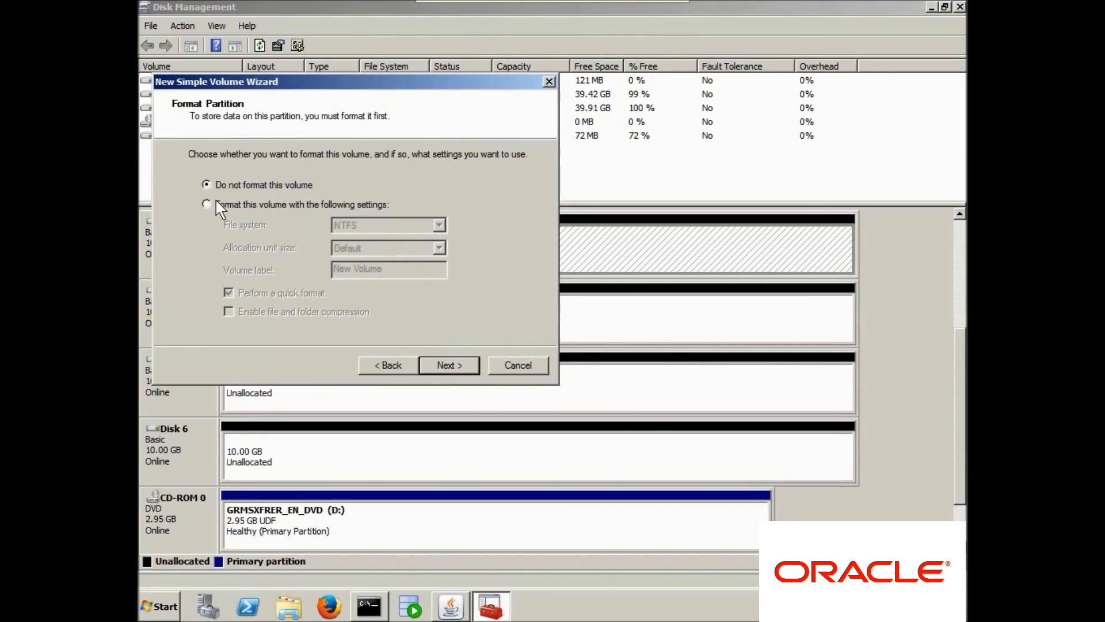
left_click(451, 363)
left_click(451, 364)
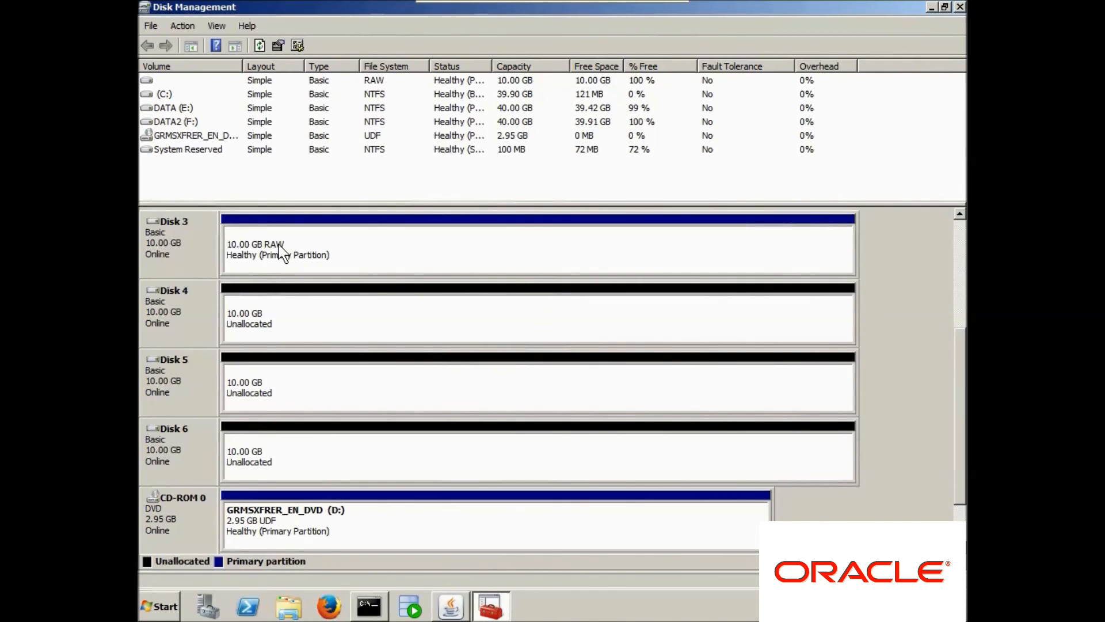
Step: Create full-size unformatted simple volumes without drive letters on Disks 4, 5 and 6, and close Disk Management
right_click(285, 300)
left_click(328, 304)
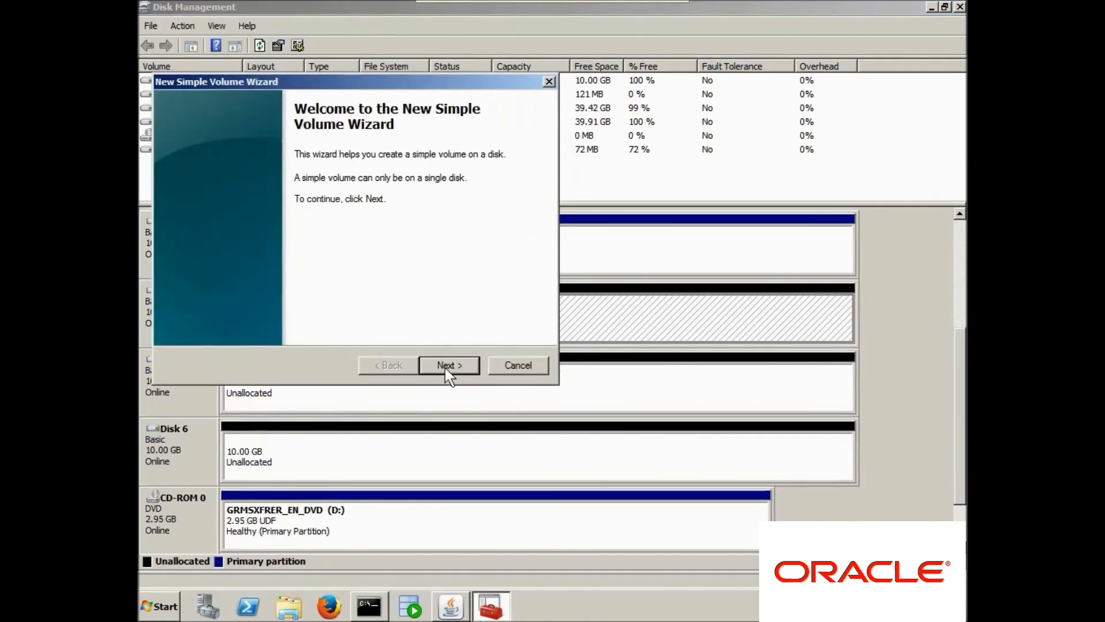
left_click(449, 365)
left_click(448, 369)
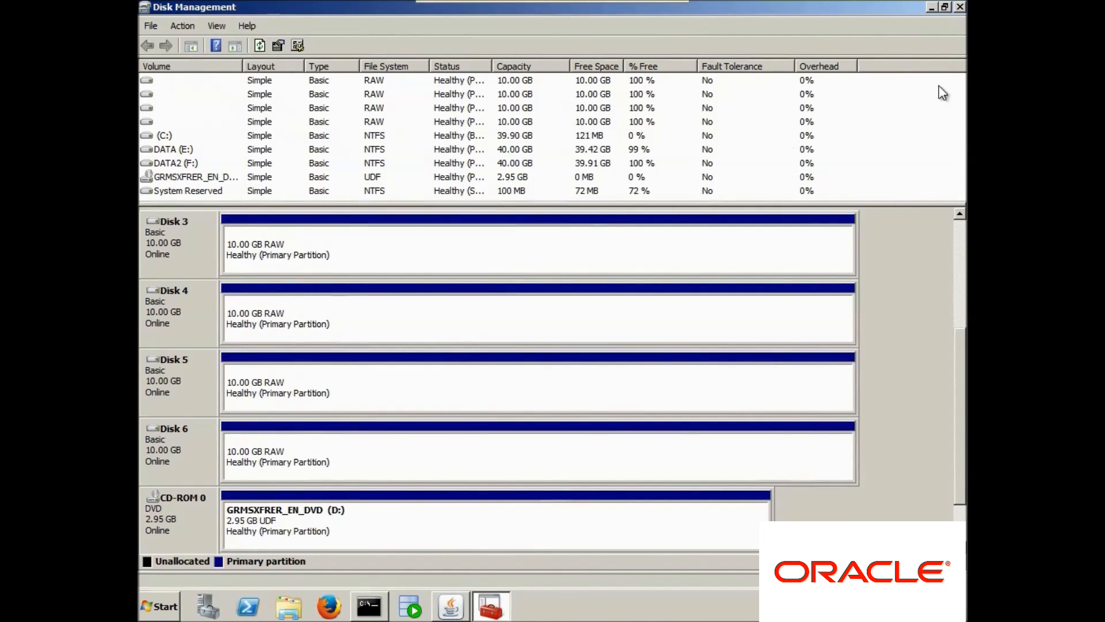
left_click(959, 6)
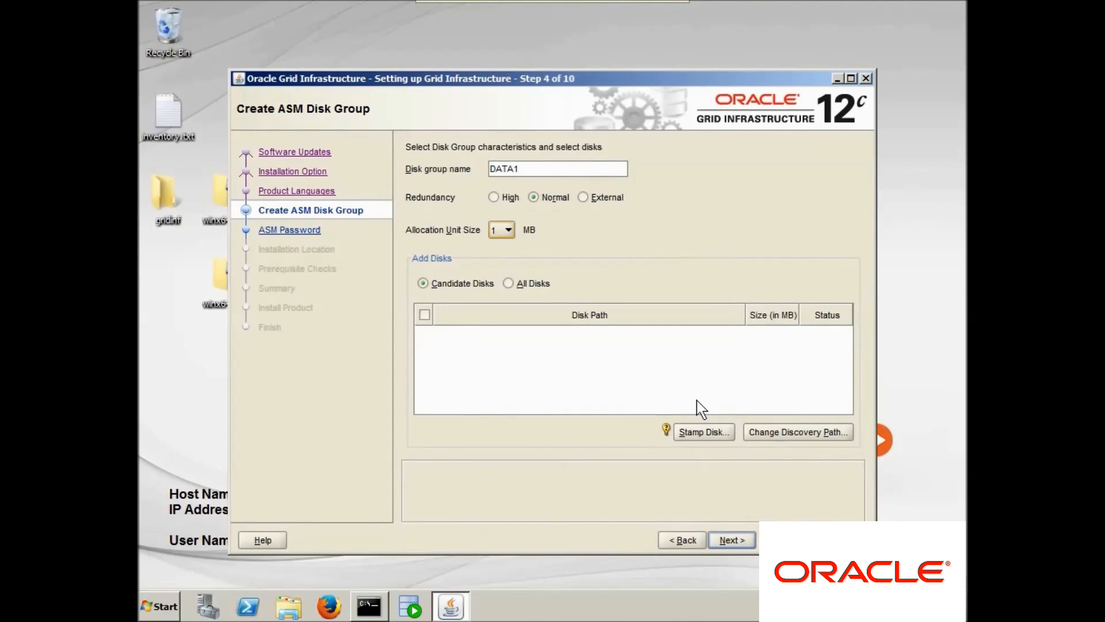
Step: Stamp the candidate partitions on Harddisk3 through Harddisk6 for ASM, generating the stamps with the prefix DATA1
left_click(703, 433)
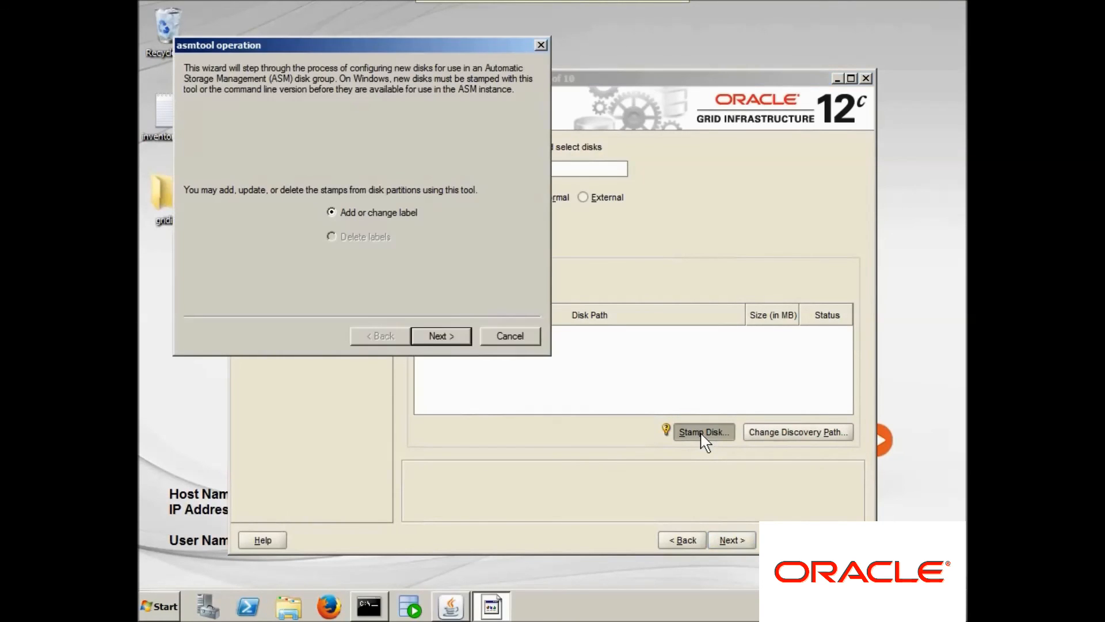
left_click(444, 337)
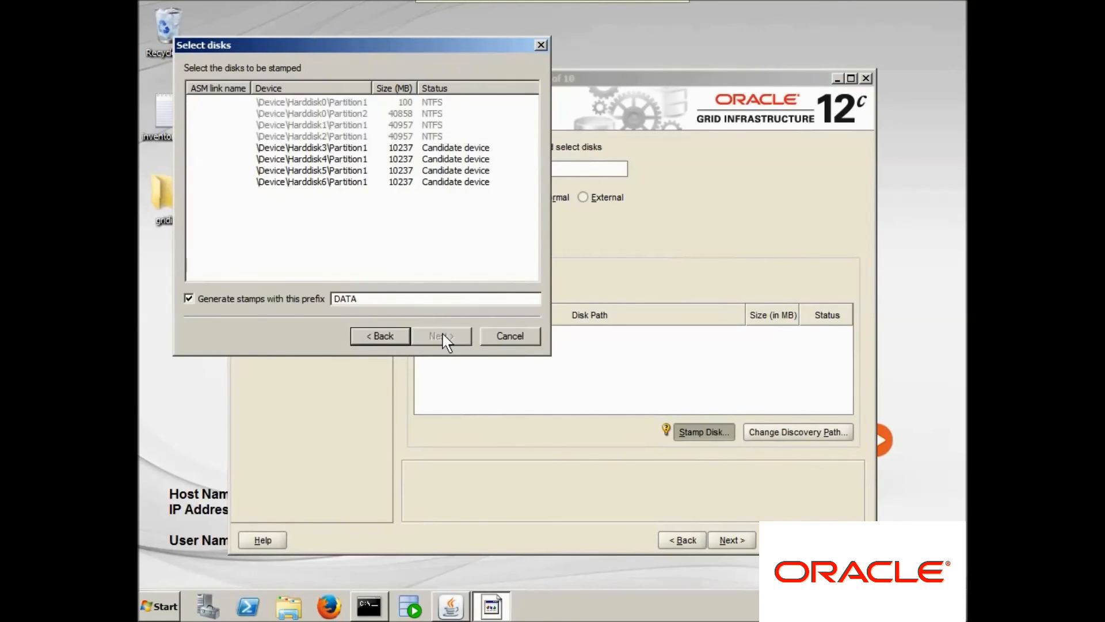
left_click(323, 150)
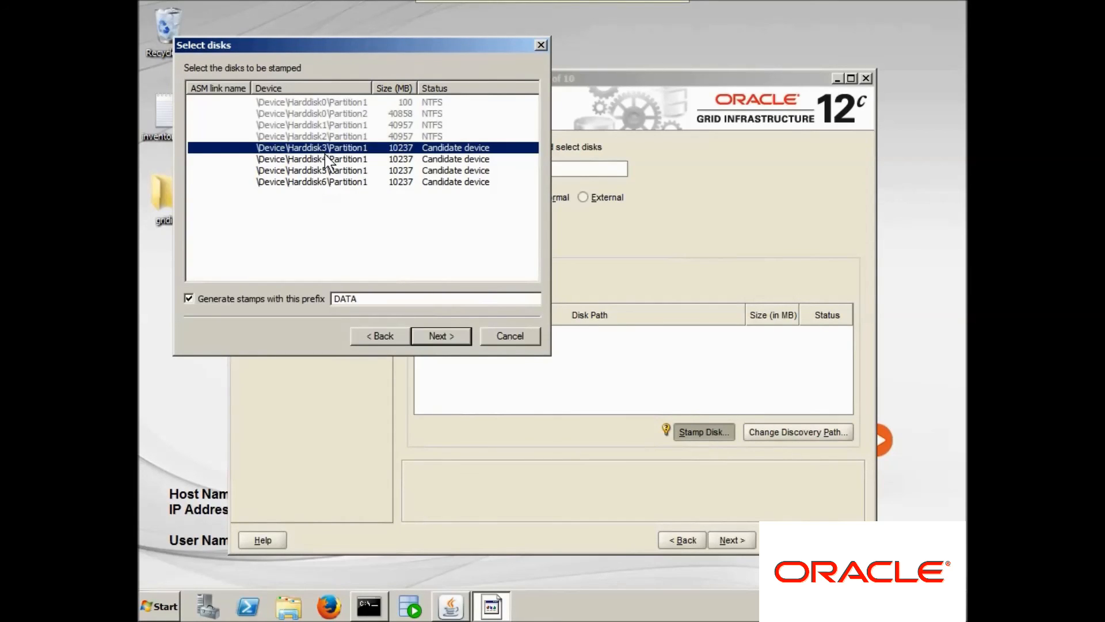
left_click(335, 183, "shift")
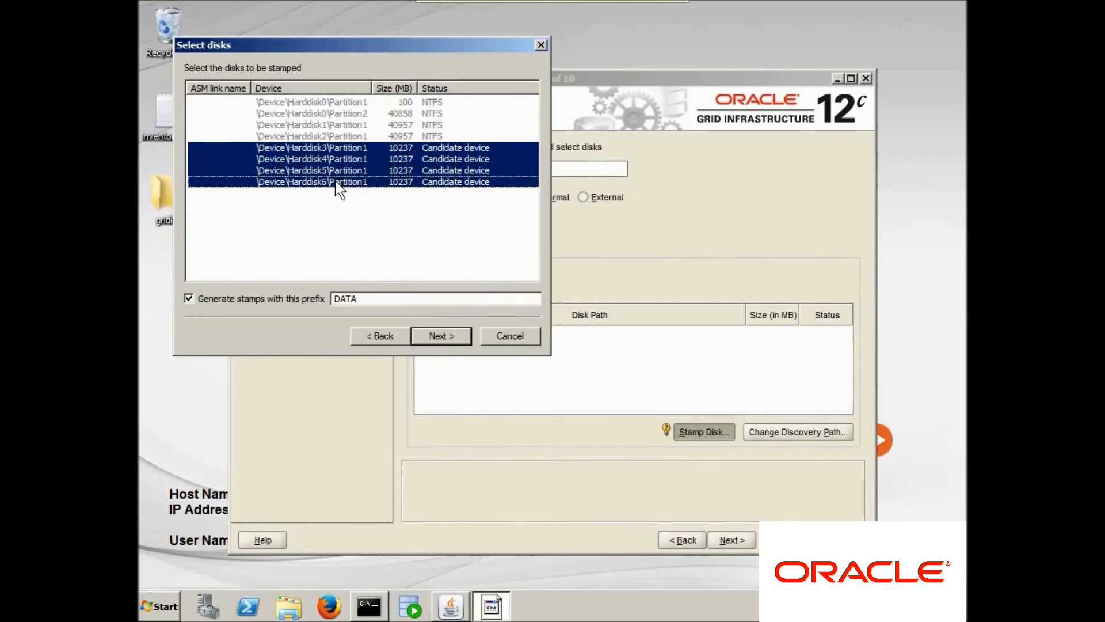
left_click(371, 298)
type("1")
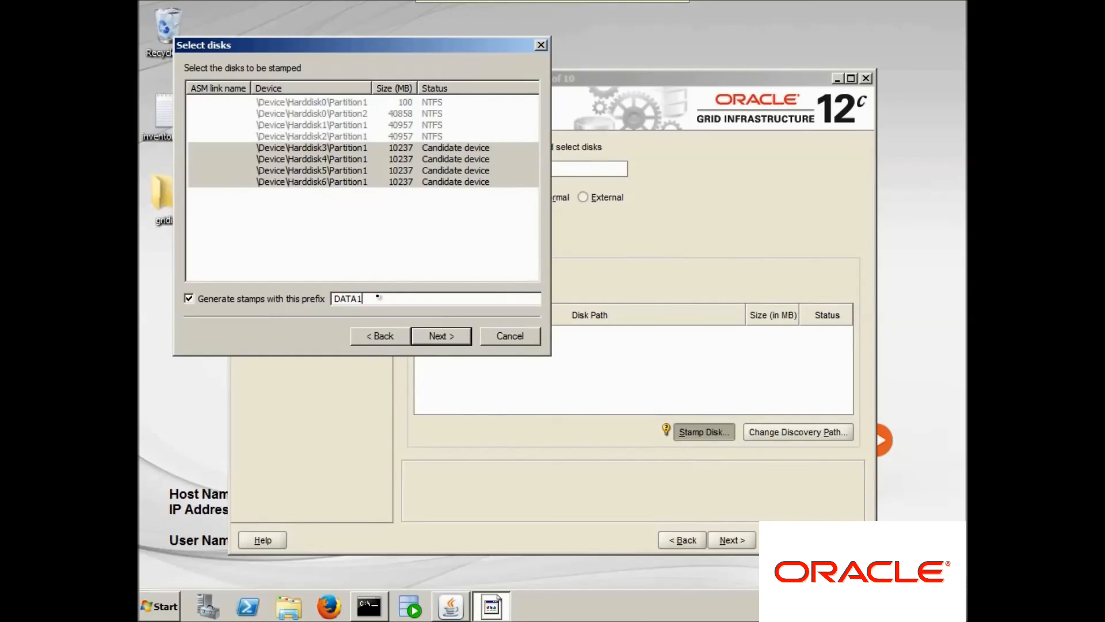
left_click(438, 337)
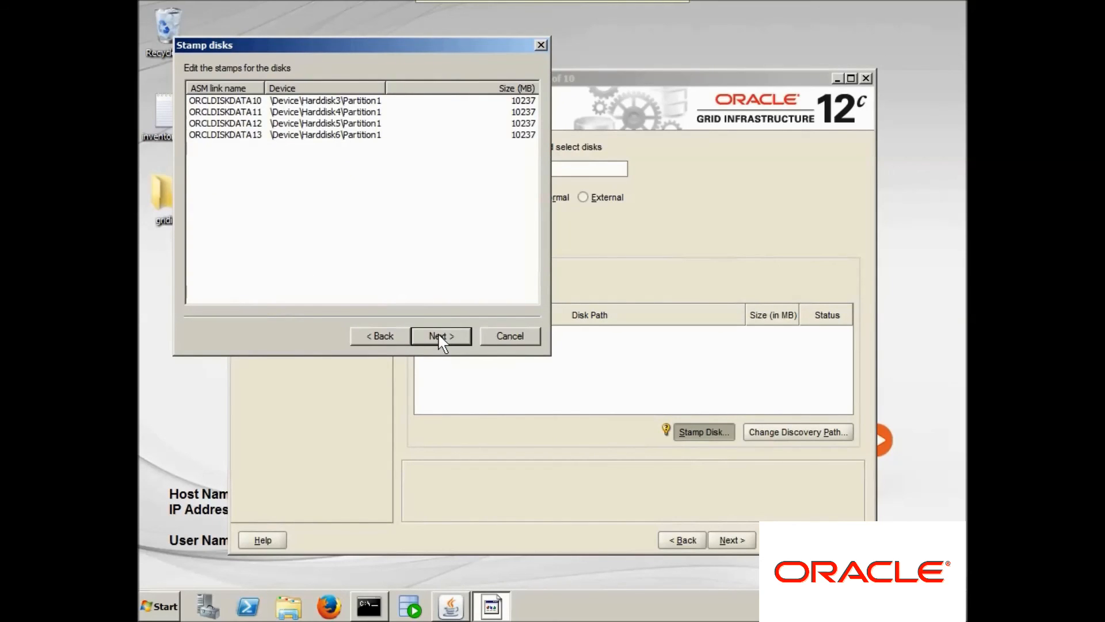
left_click(438, 335)
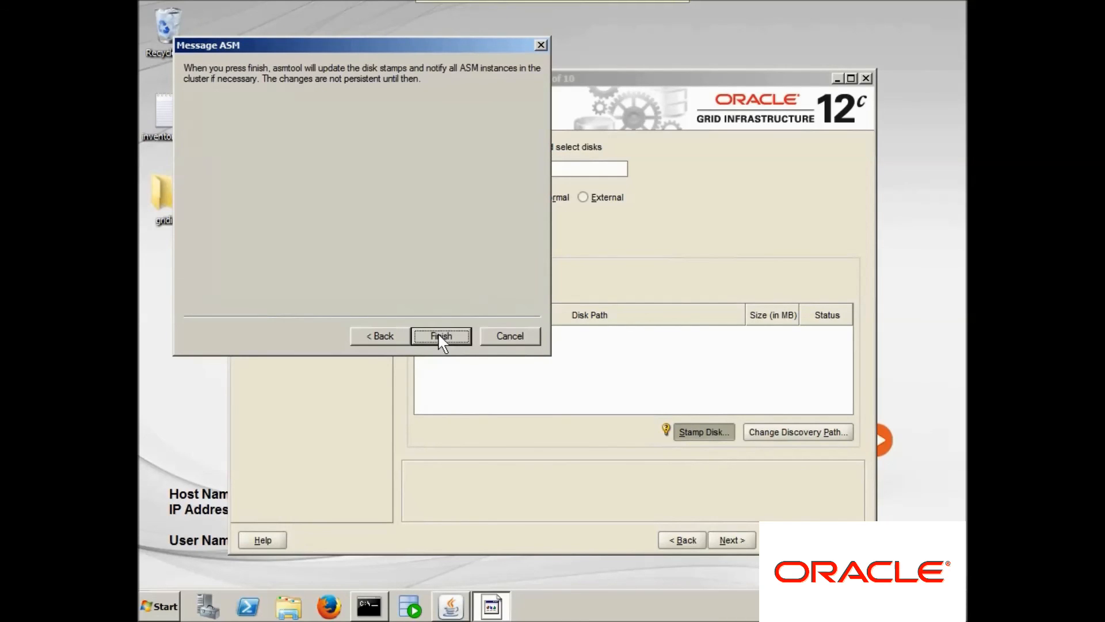
left_click(440, 336)
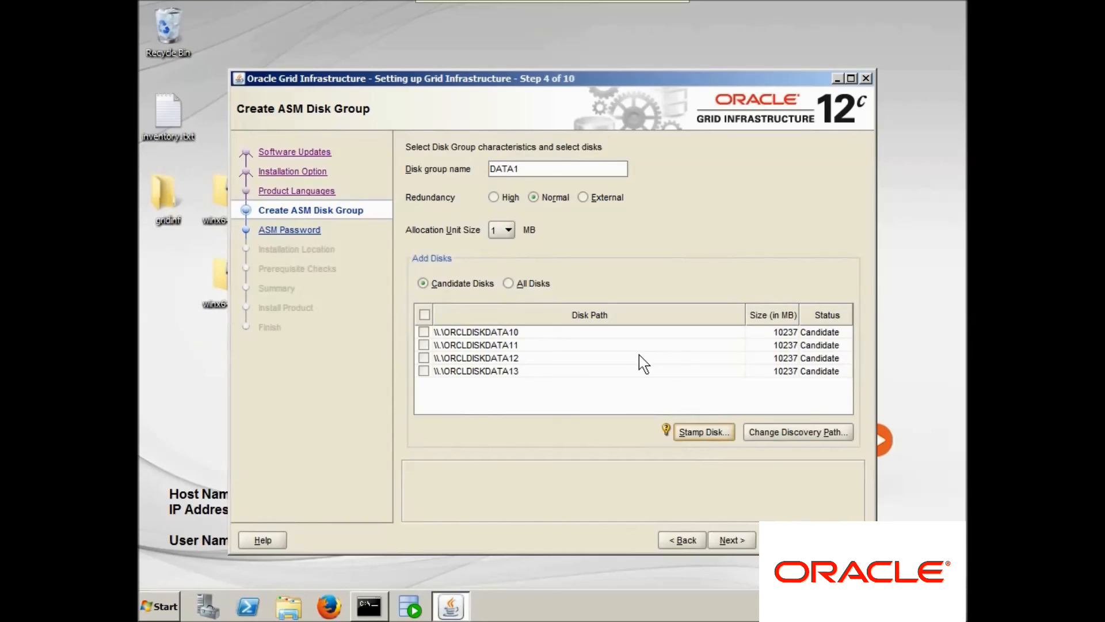
Step: Add the candidate disks ORCLDISKDATA10 and ORCLDISKDATA11 to the disk group and continue to the ASM password page
left_click(424, 332)
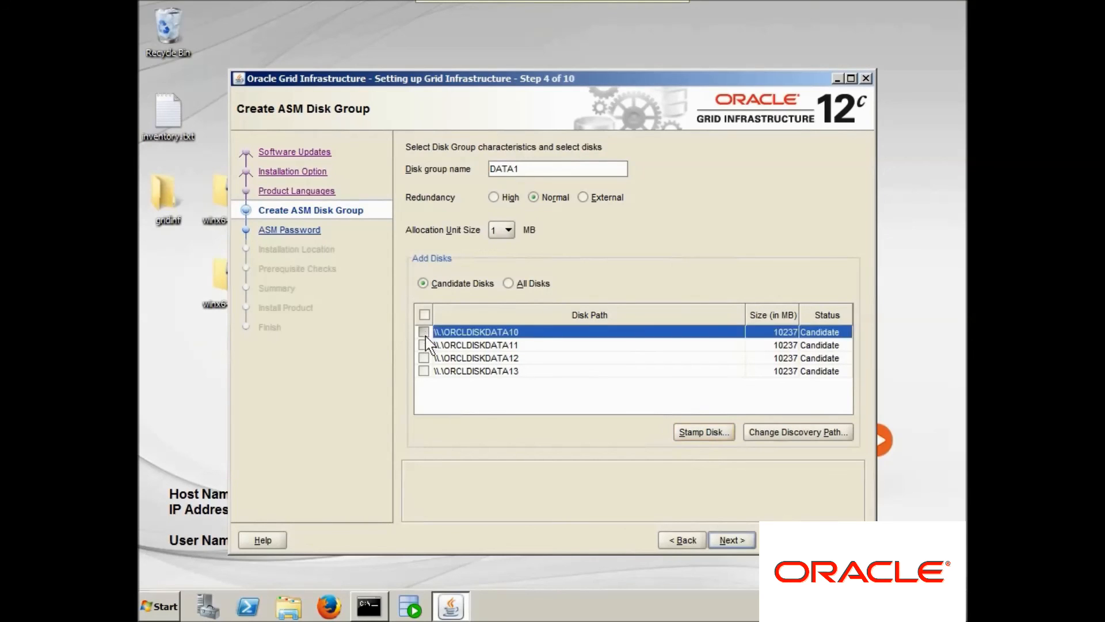
left_click(428, 345)
left_click(425, 345)
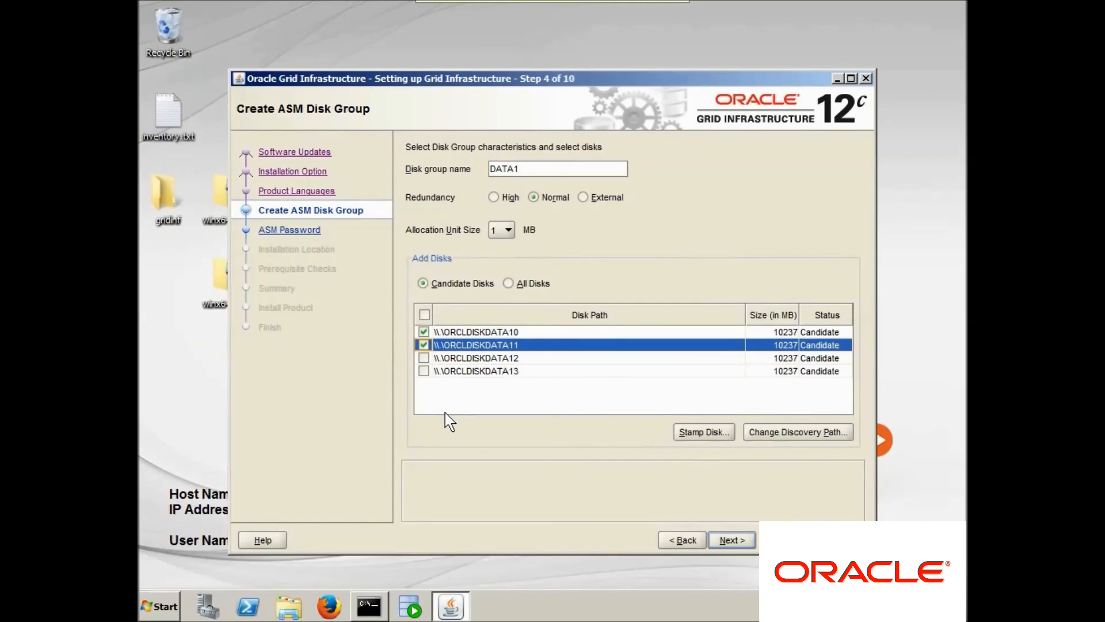
left_click(729, 544)
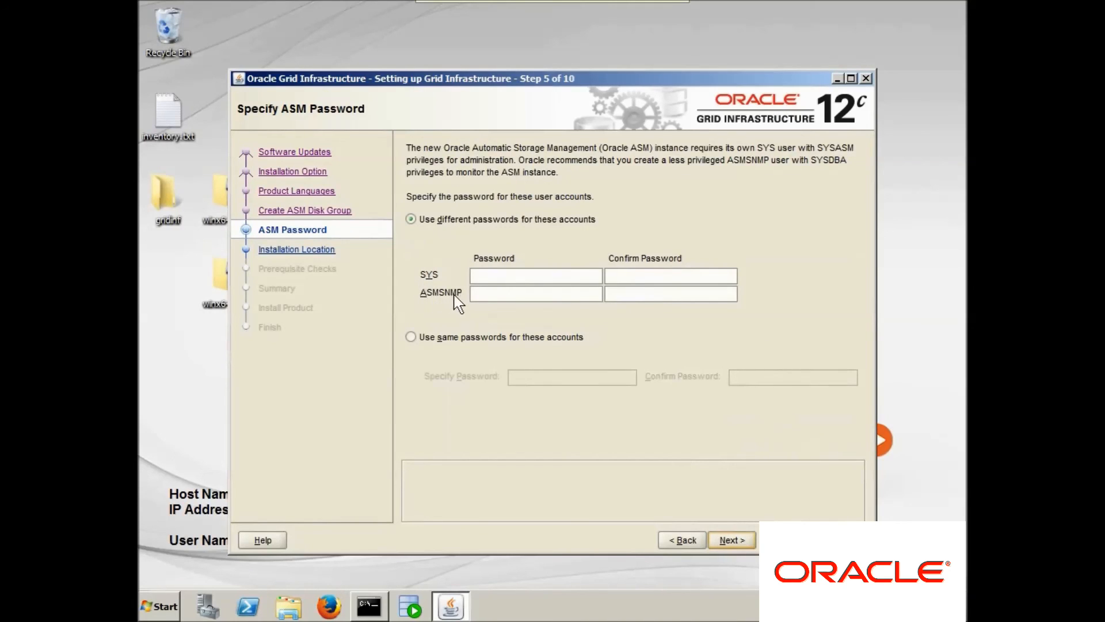
Step: Use the same password for the SYS and ASMSNMP accounts, enter and confirm the account password, and continue
left_click(452, 339)
left_click(539, 380)
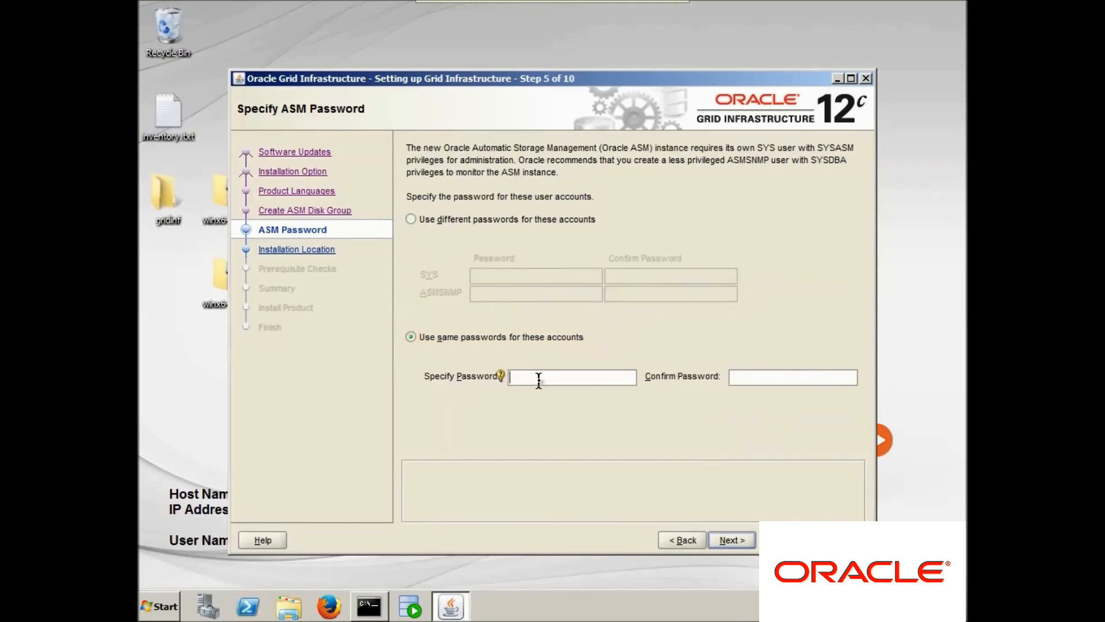
type("••••••••")
key("Tab")
type("••••••••")
left_click(731, 541)
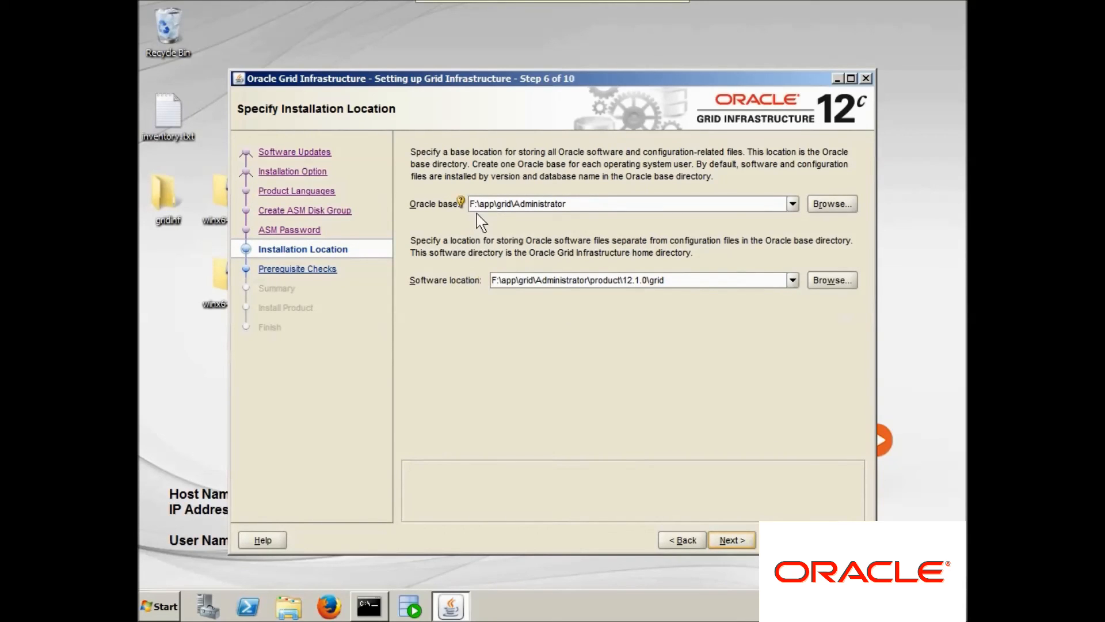
Step: Browse to C:\app\oracle as the Oracle base and try to continue with the software location C:\app\oracle\product\12.1.0\grid
left_click(832, 204)
left_click(508, 190)
left_click(513, 214)
double_click(466, 230)
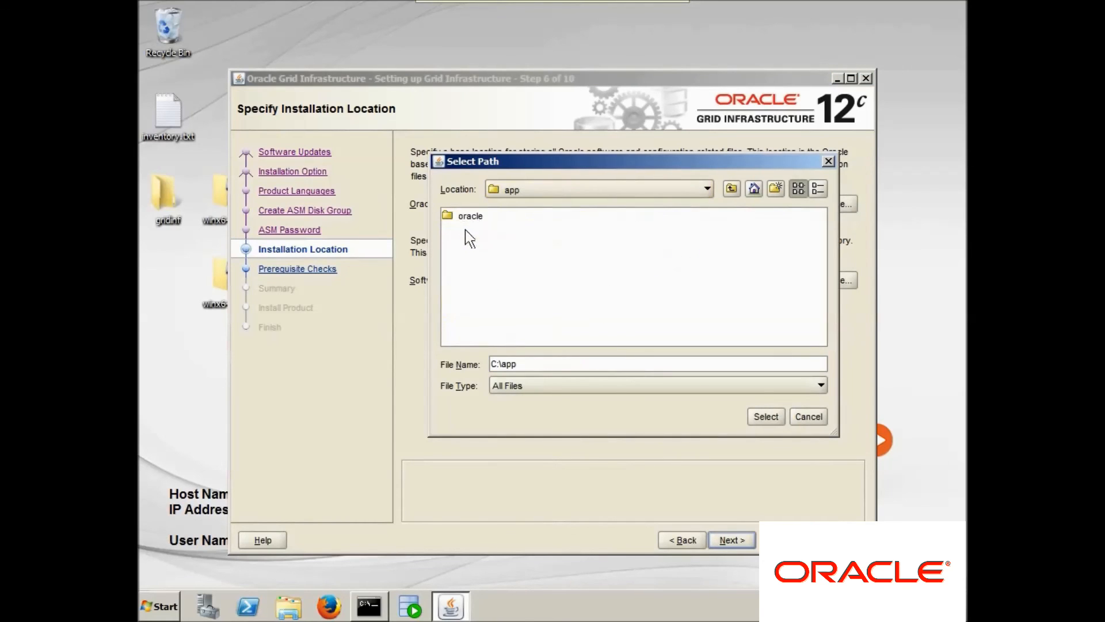
double_click(472, 217)
left_click(766, 417)
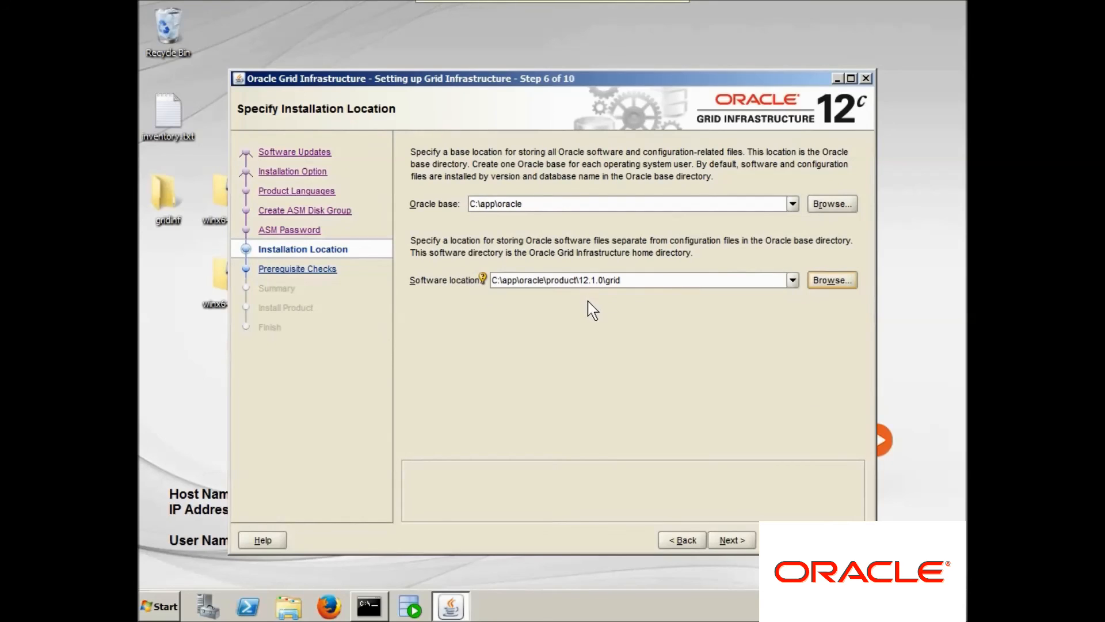
left_click(730, 540)
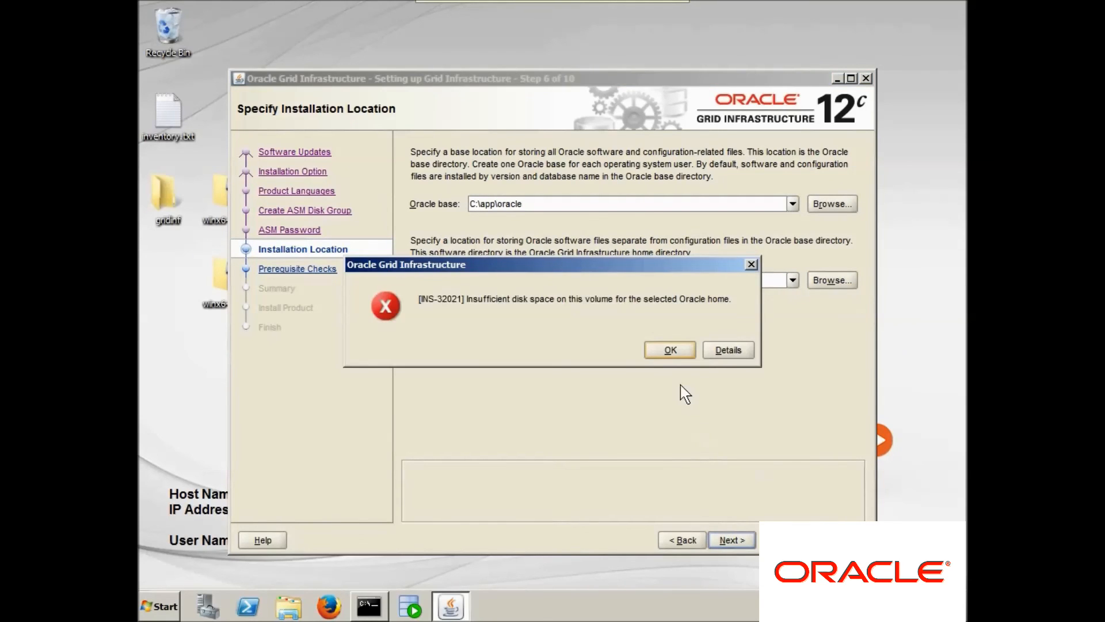
left_click(669, 351)
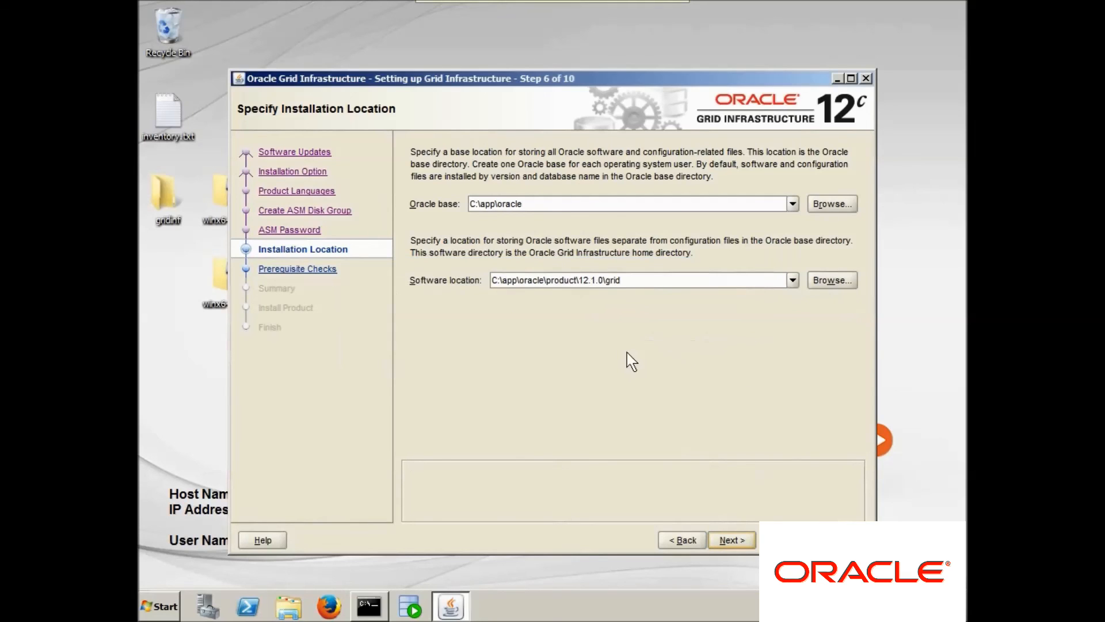
Step: Change the Oracle base to F:\app\oracle and continue to the prerequisite checks with the grid home on the same drive
left_click(473, 204)
key("BackSpace")
type("F")
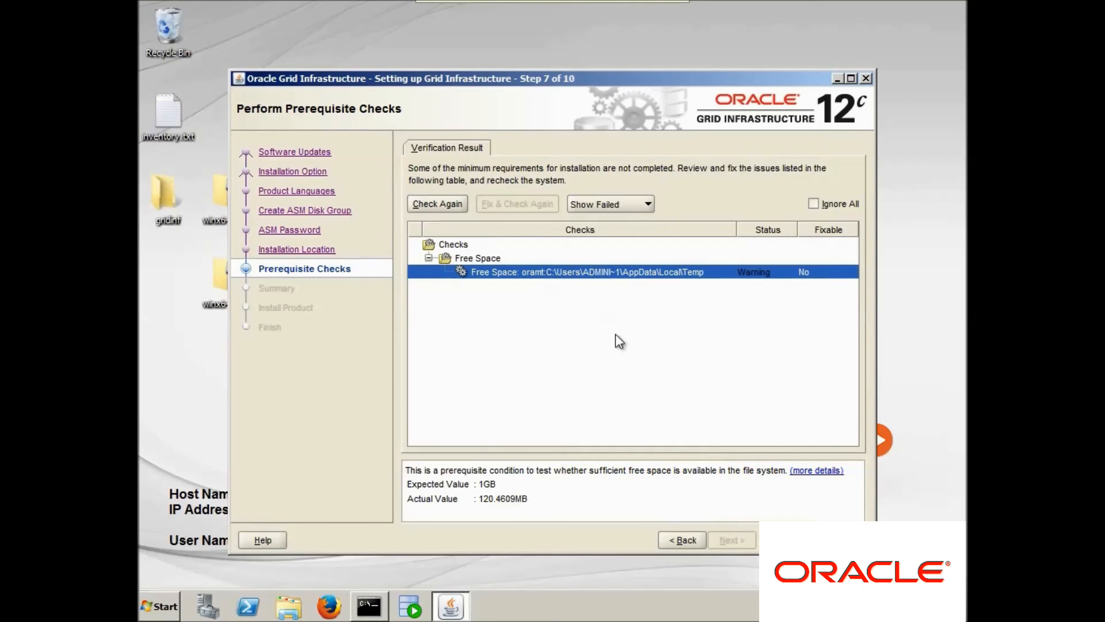
Step: Ignore all failed prerequisite checks and confirm continuing to the installation summary
left_click(813, 203)
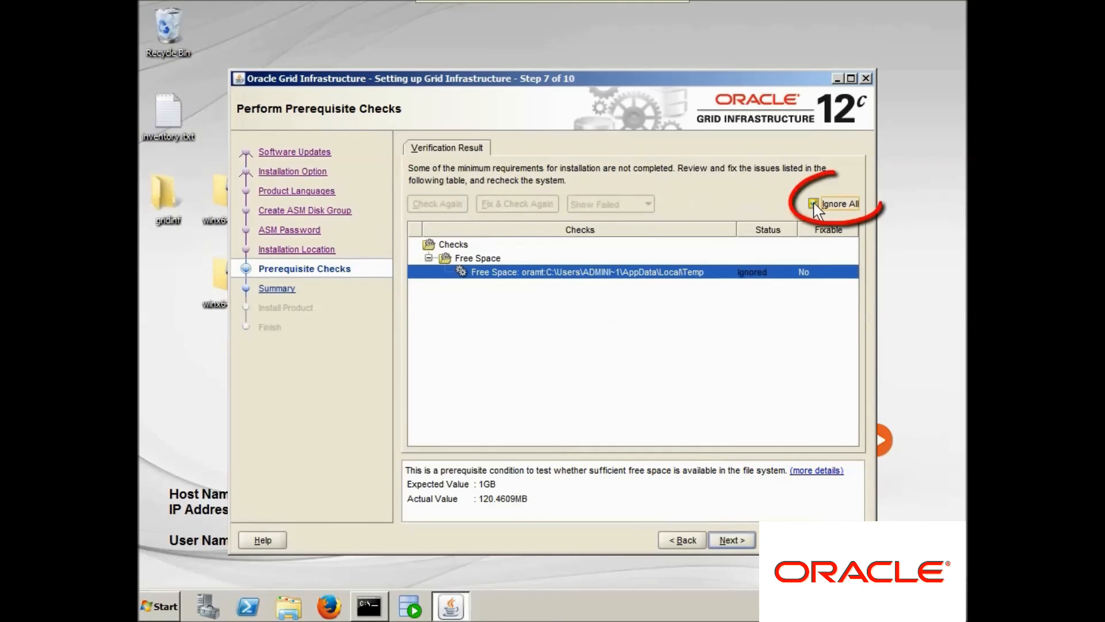
left_click(729, 541)
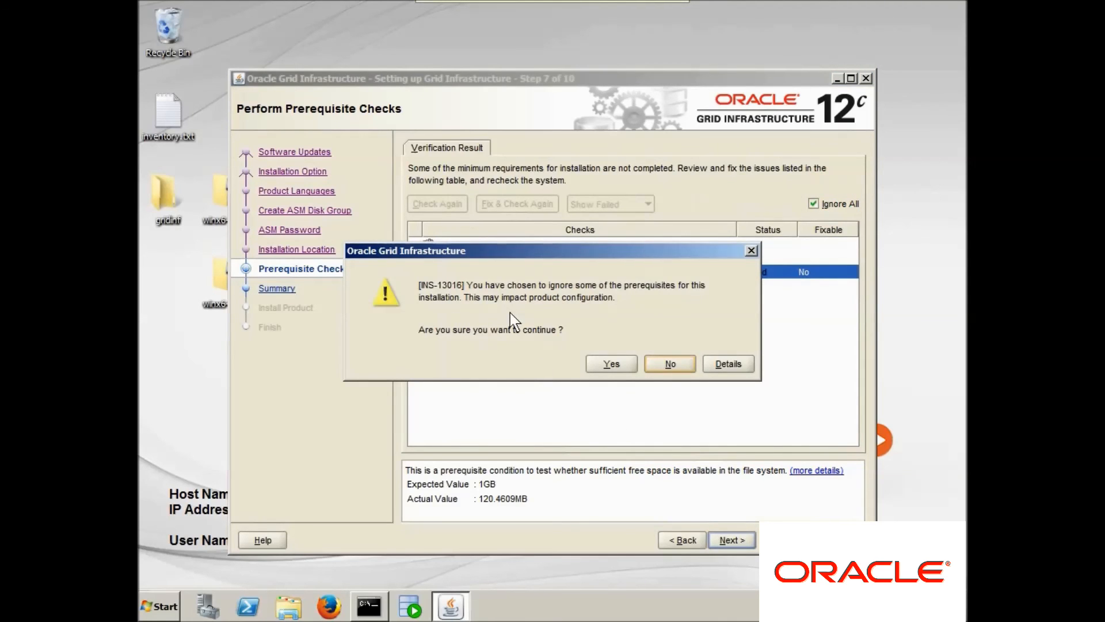
left_click(611, 363)
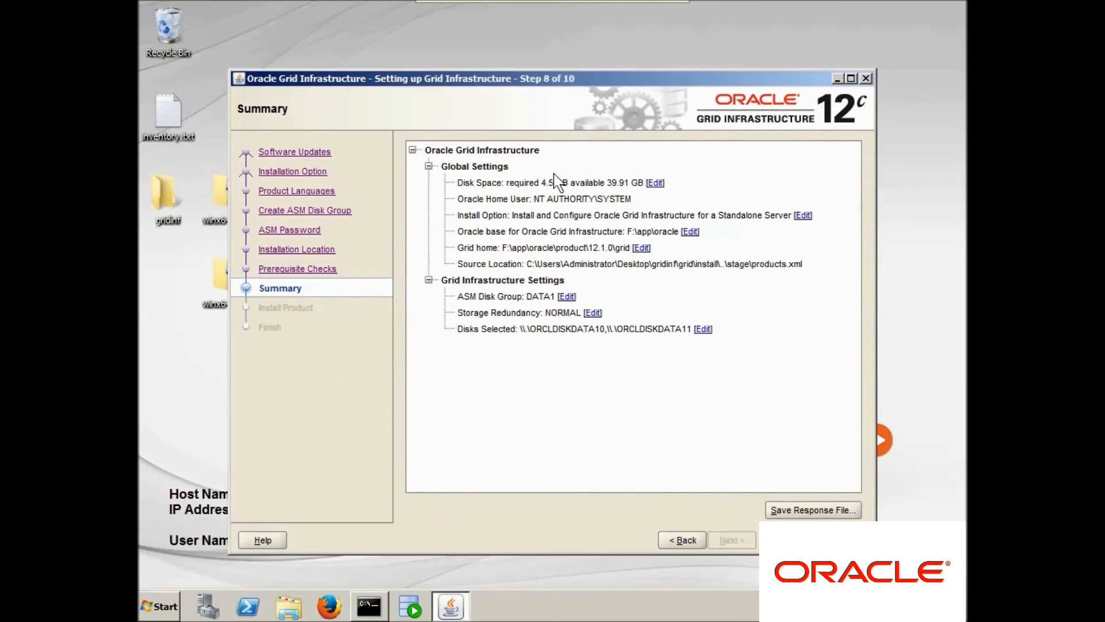
Step: Save the response file as grid.rsp and run the Grid Infrastructure installation through to closing the installer
left_click(804, 511)
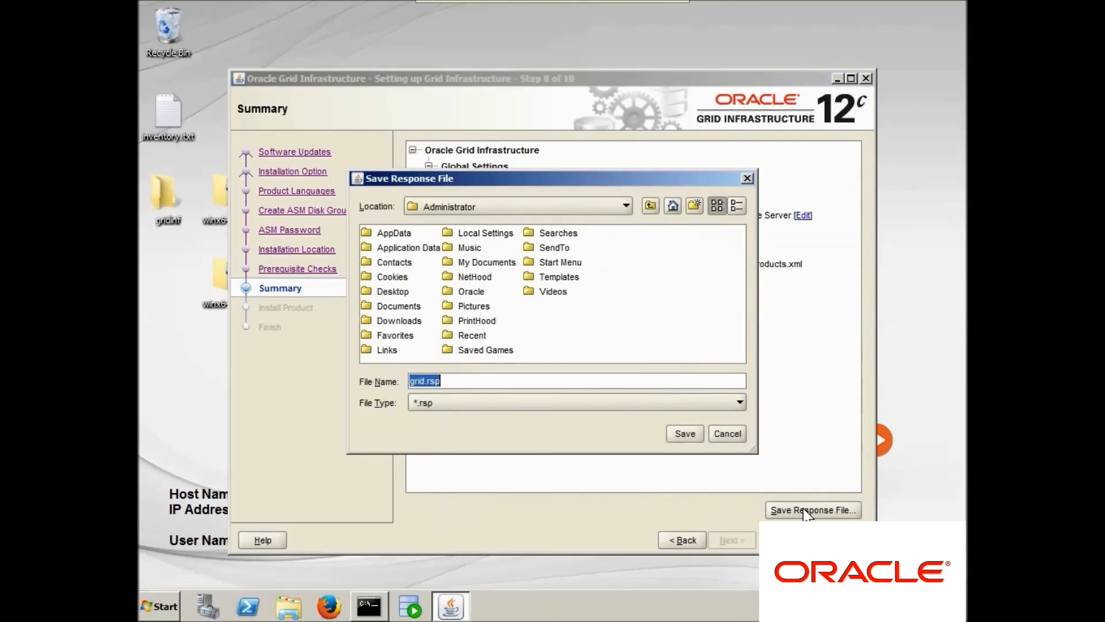
left_click(684, 434)
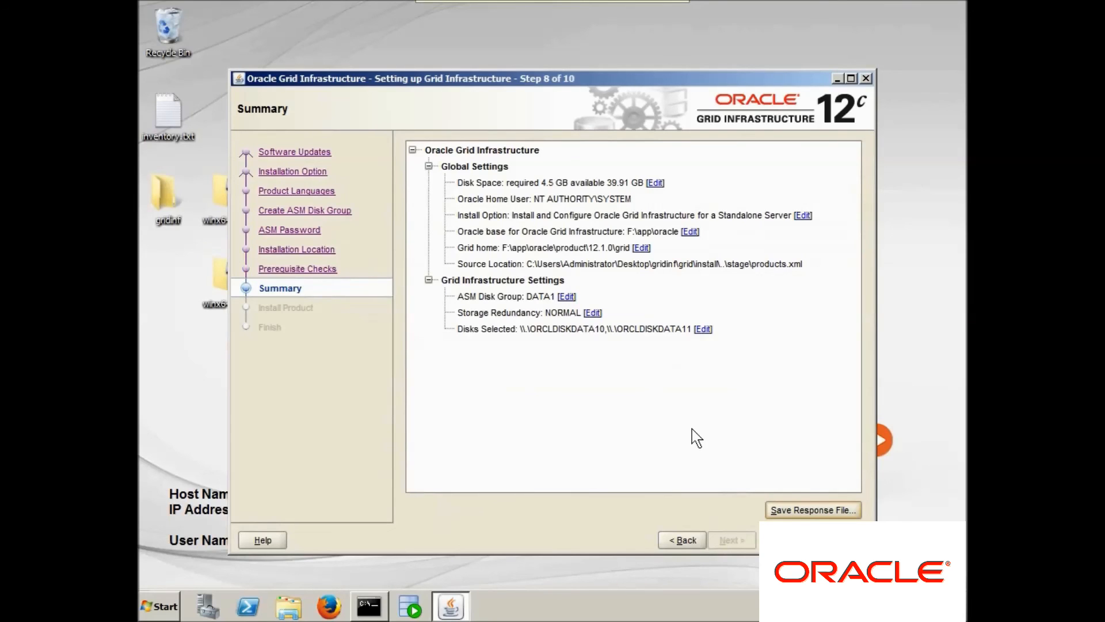
left_click(783, 540)
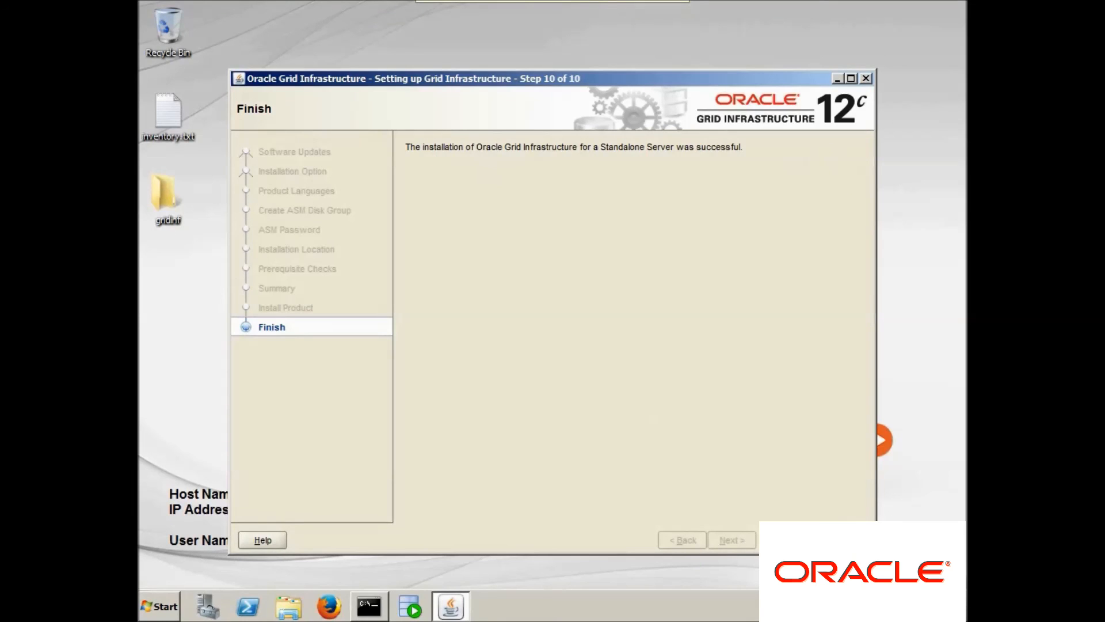
left_click(841, 540)
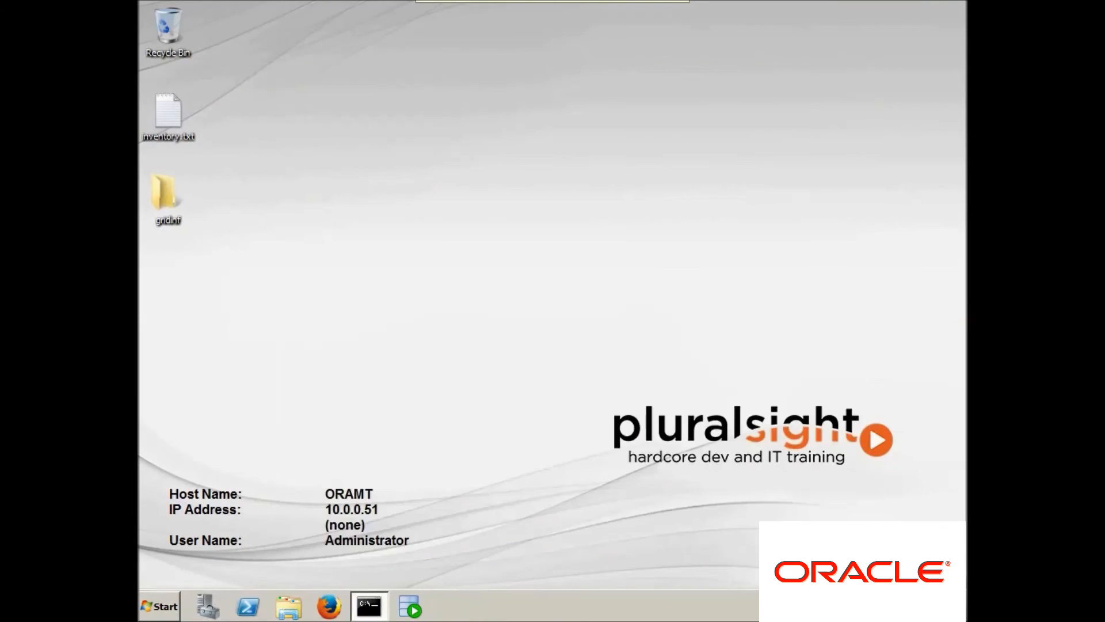
Step: Open Computer in Windows Explorer to check which drives the system lists
left_click(288, 606)
left_click(352, 369)
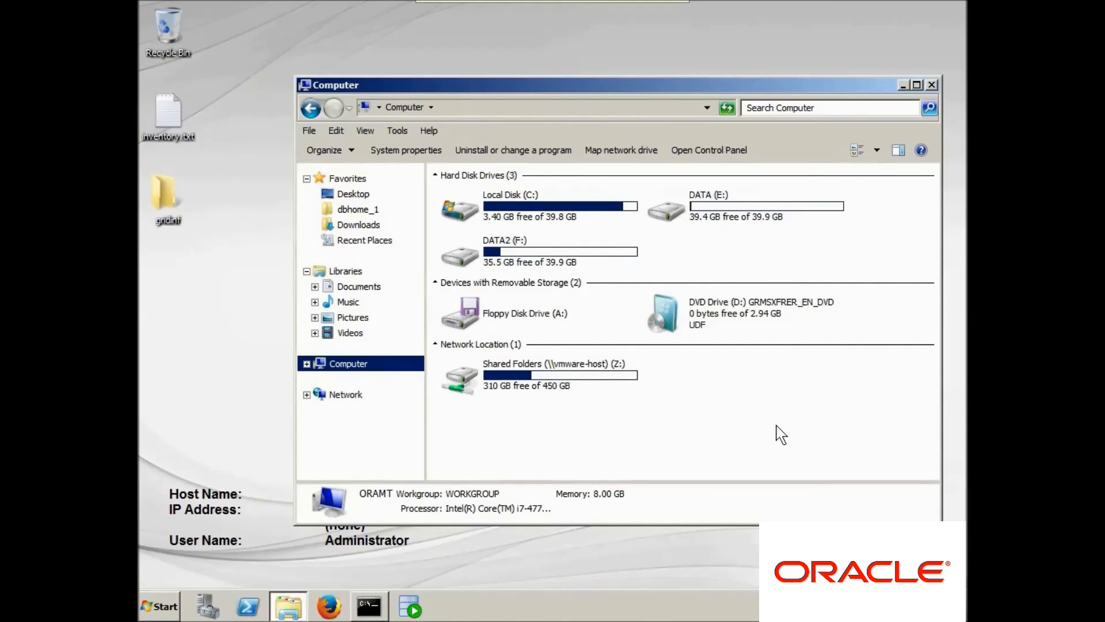
left_click(244, 463)
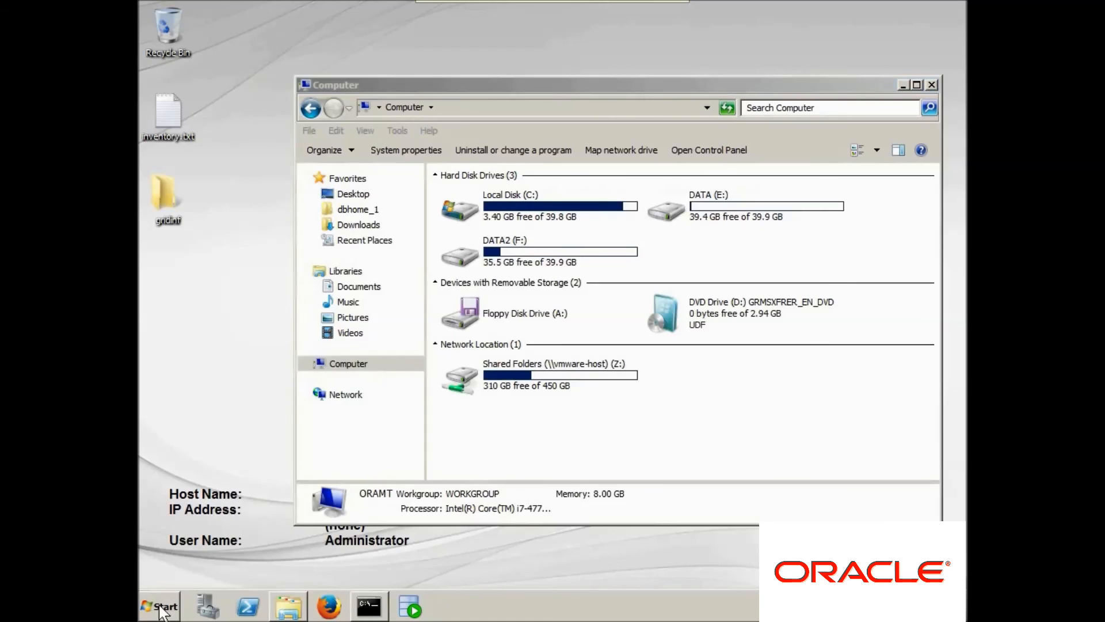
Step: Open Disk Management, examine the raw partitions on Disks 3 to 6 and the actions offered for Disk 4, and minimize the open windows
left_click(162, 609)
left_click(378, 522)
left_click(267, 557)
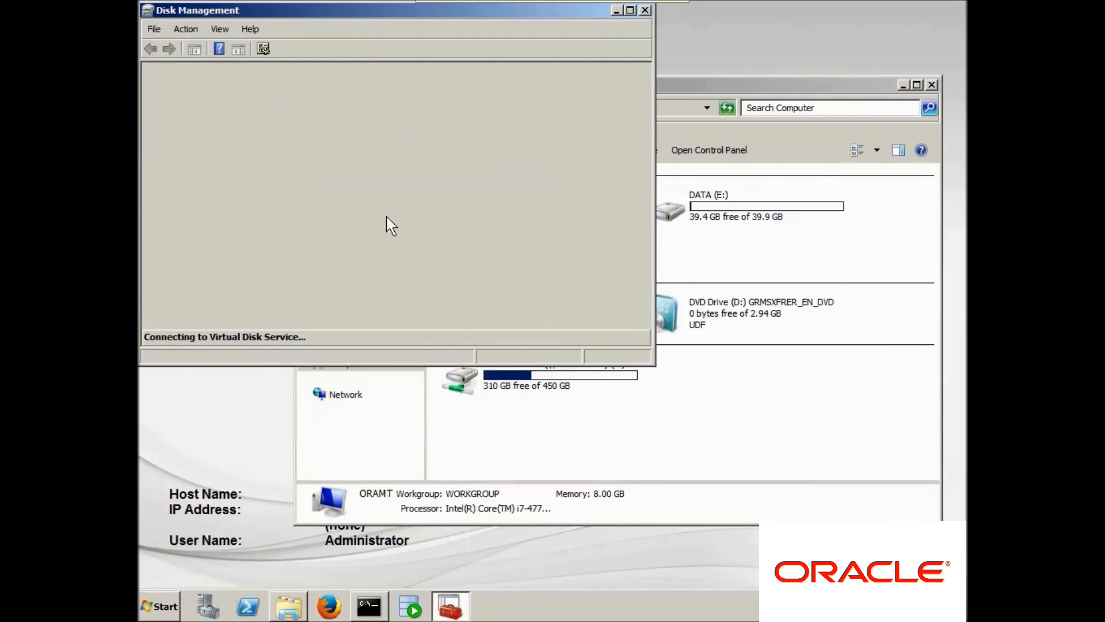
double_click(364, 16)
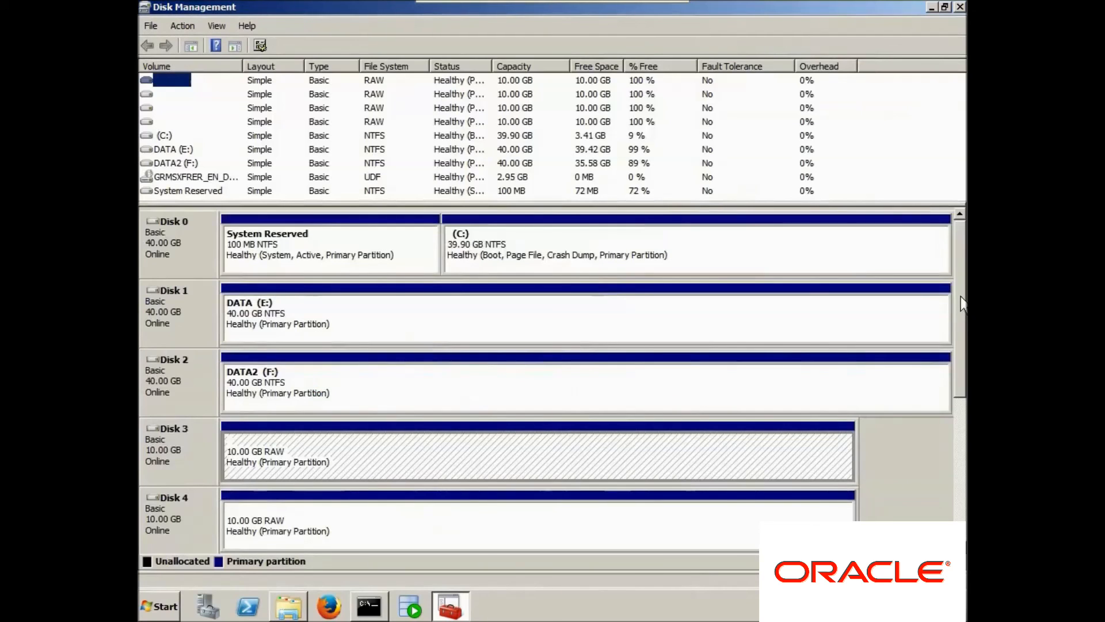
scroll(643, 365, "down", 3)
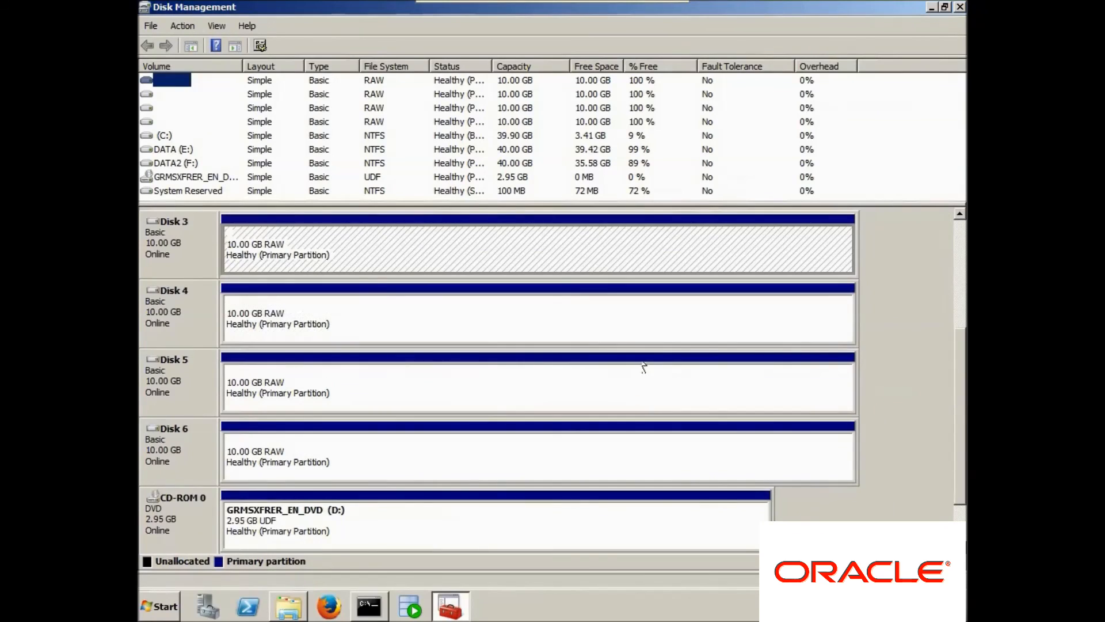
right_click(452, 313)
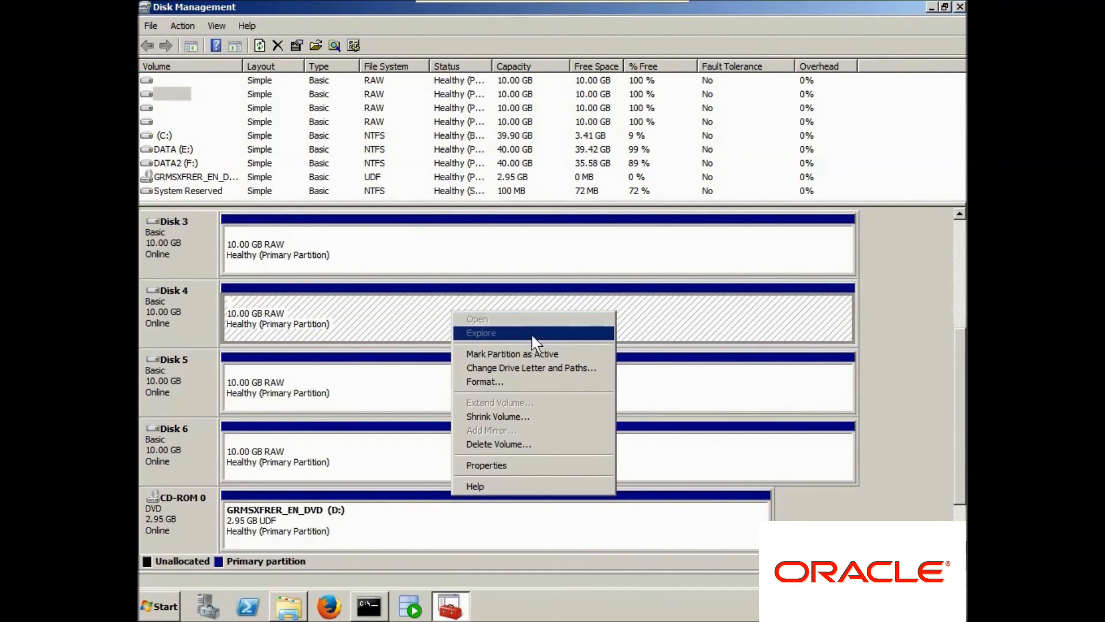
left_click(930, 7)
left_click(903, 86)
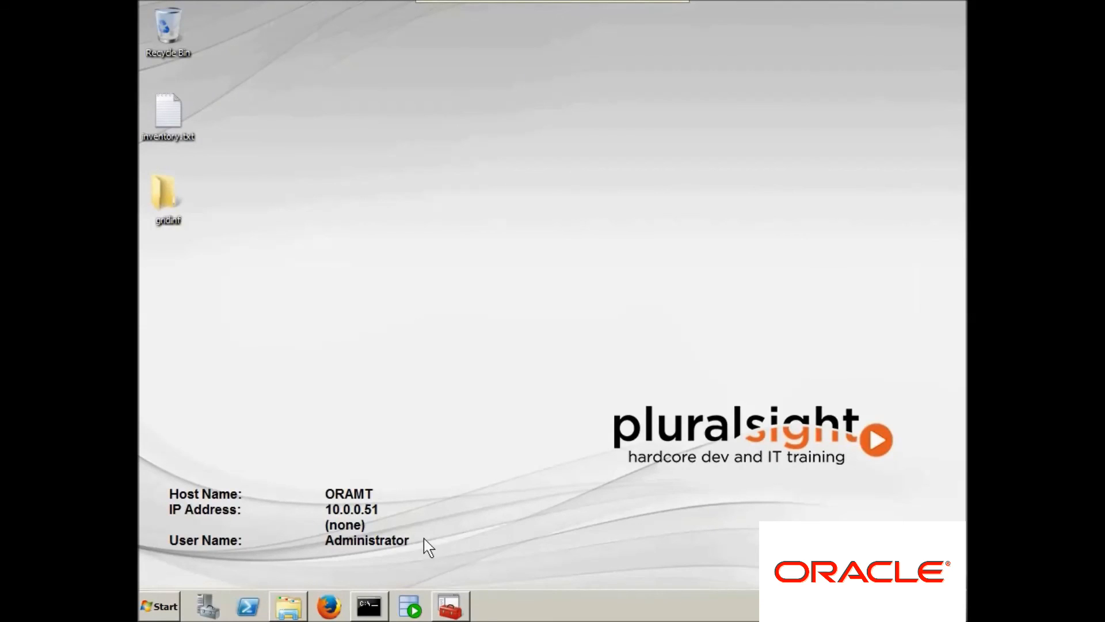
Step: Exit the old Command Prompt session, open a new administrator Command Prompt, and launch the ASM Configuration Assistant with asmca
left_click(369, 606)
type("exit")
key("Return")
right_click(370, 611)
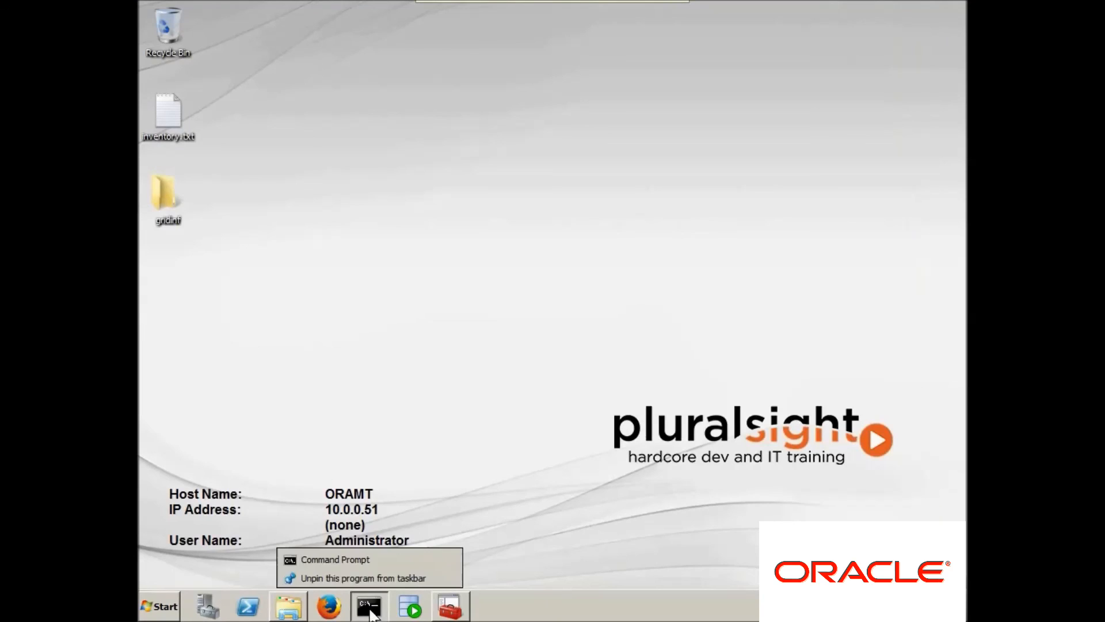
right_click(367, 565)
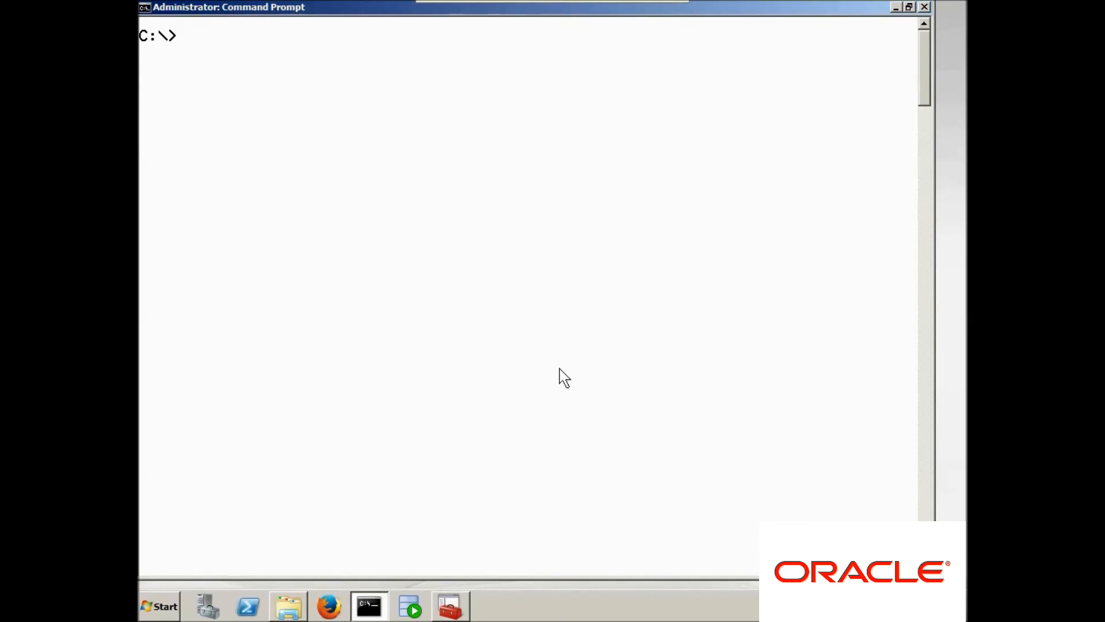
type("asmca")
key("Return")
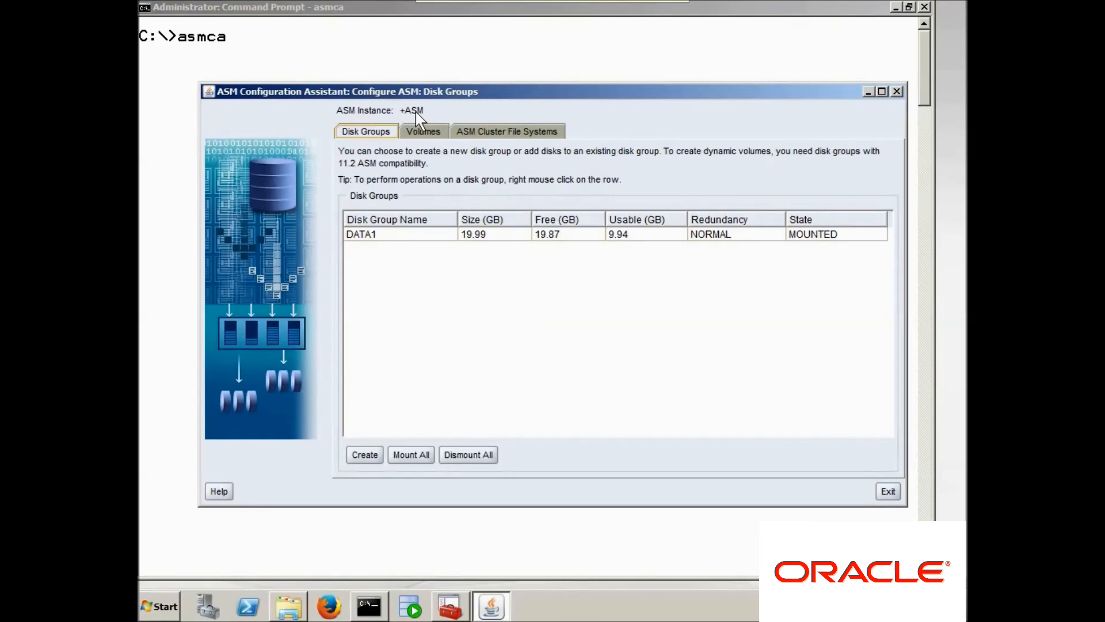
Step: Review the DATA1 disk group, the ASM Cluster File Systems and the Volumes, and return to the disk group list
left_click(412, 236)
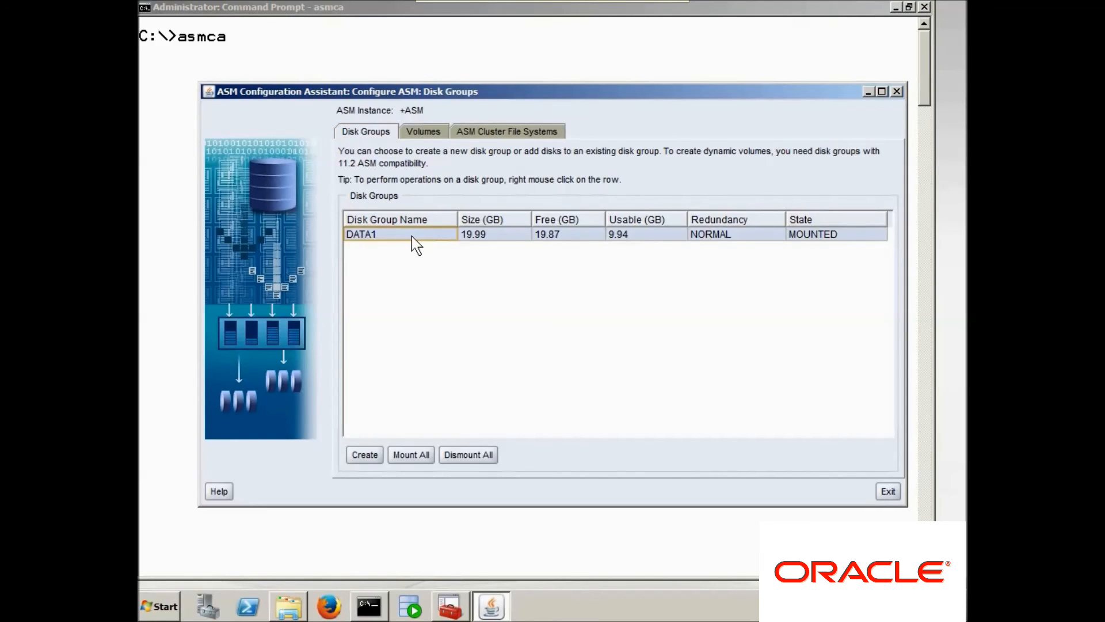
left_click(482, 132)
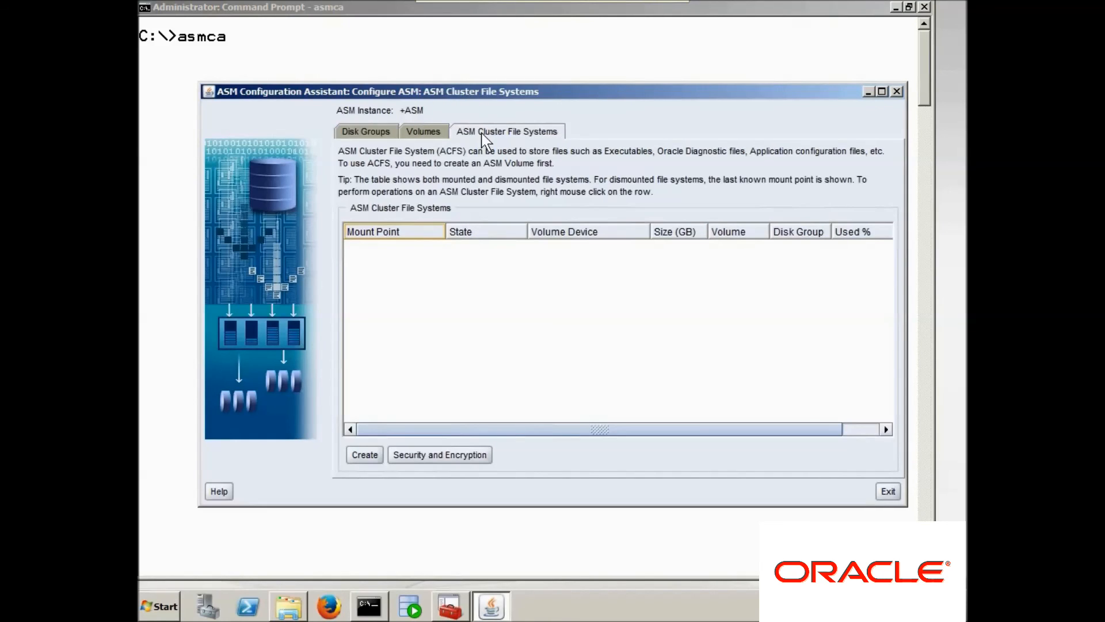
left_click(425, 134)
left_click(370, 133)
left_click(371, 135)
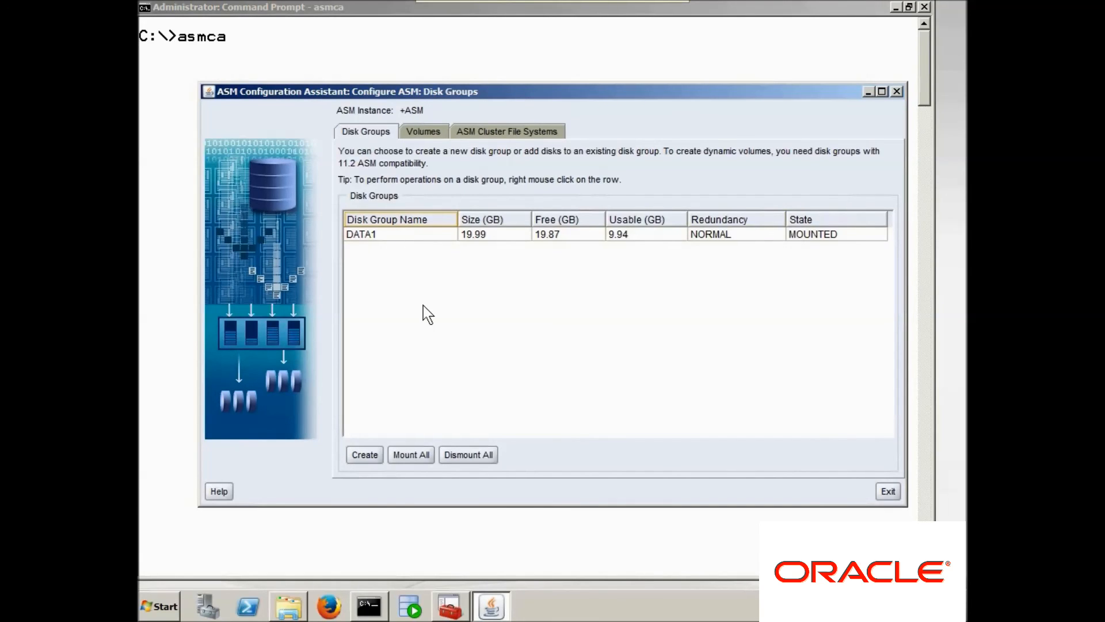
Step: Create disk group DATA2 with Normal redundancy from all eligible member disks, and quit the ASM Configuration Assistant
left_click(363, 454)
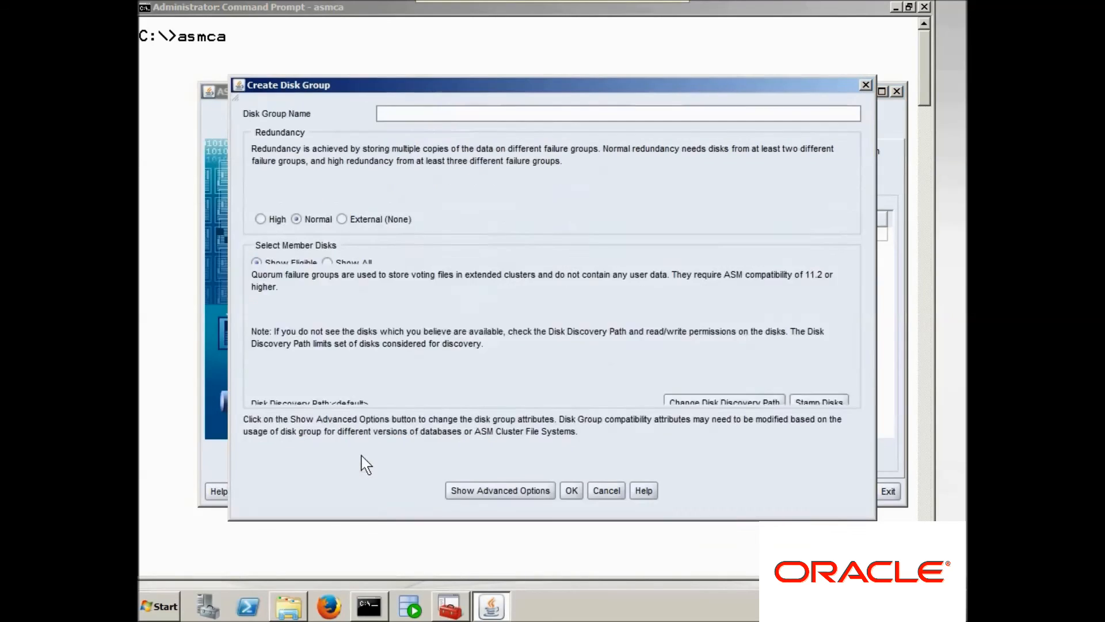
type("DATA2")
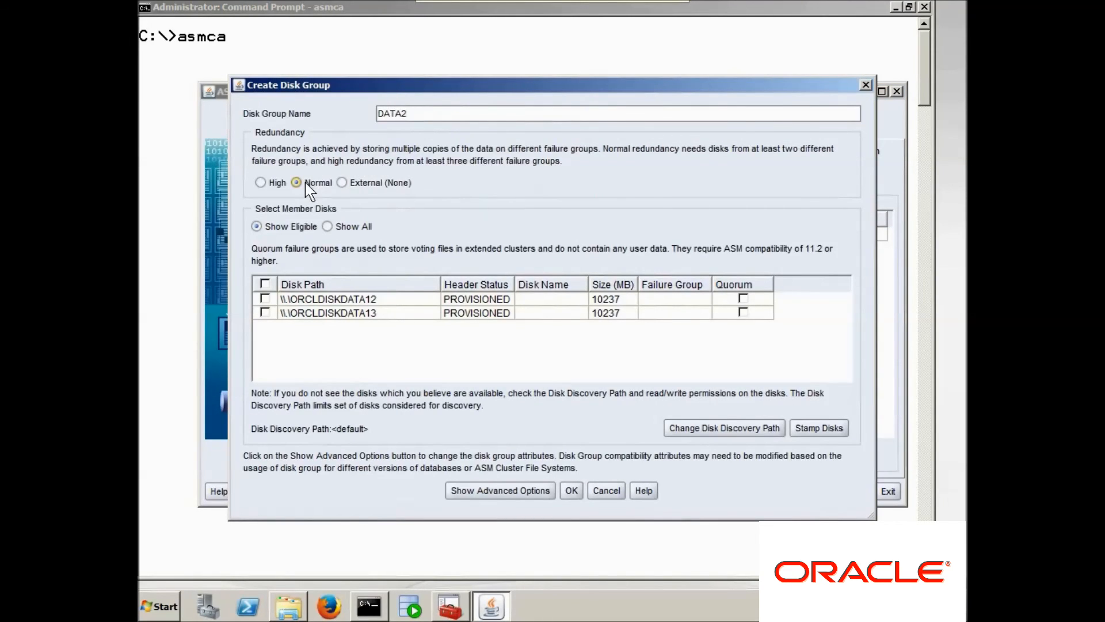
left_click(264, 283)
left_click(571, 490)
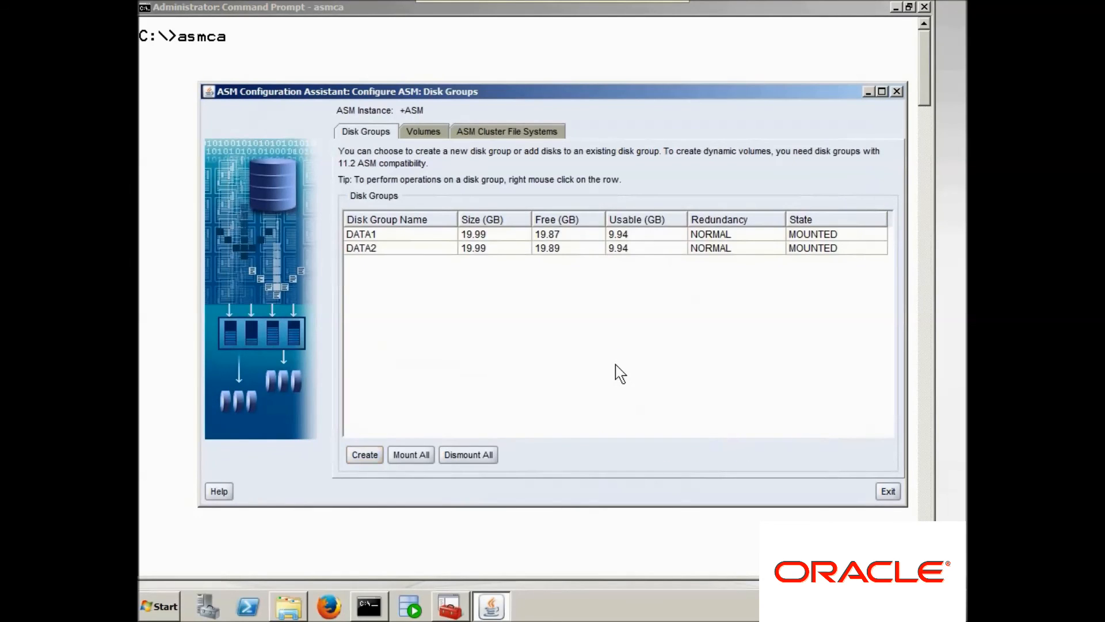
left_click(888, 490)
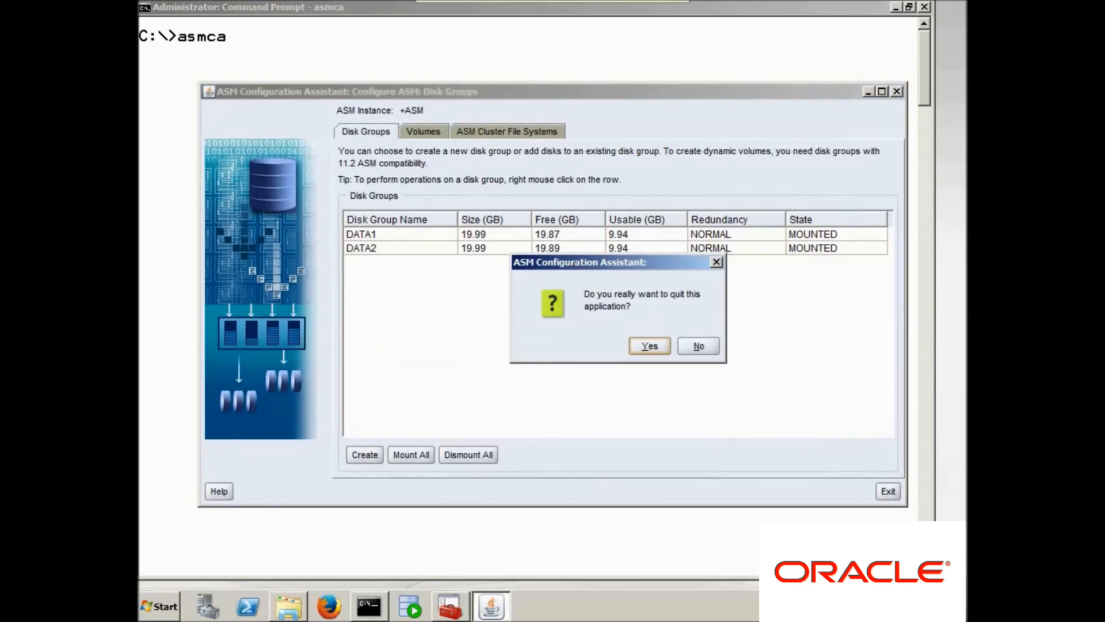
left_click(639, 343)
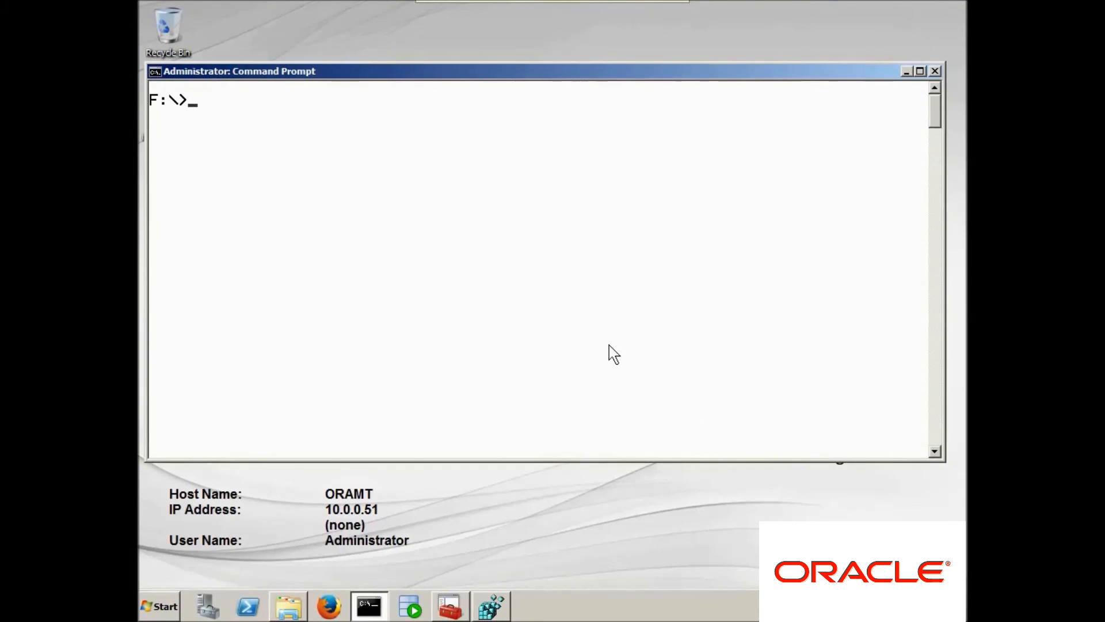
type("asmcmd")
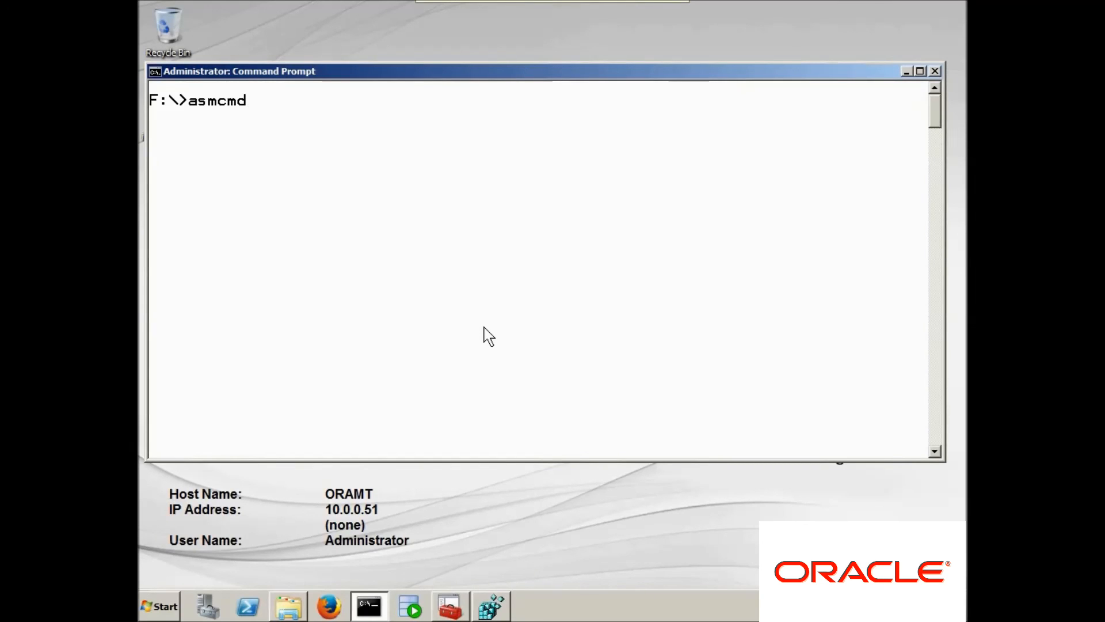
key("BackSpace")
key("BackSpace")
key("BackSpace")
key("BackSpace")
key("BackSpace")
key("BackSpace")
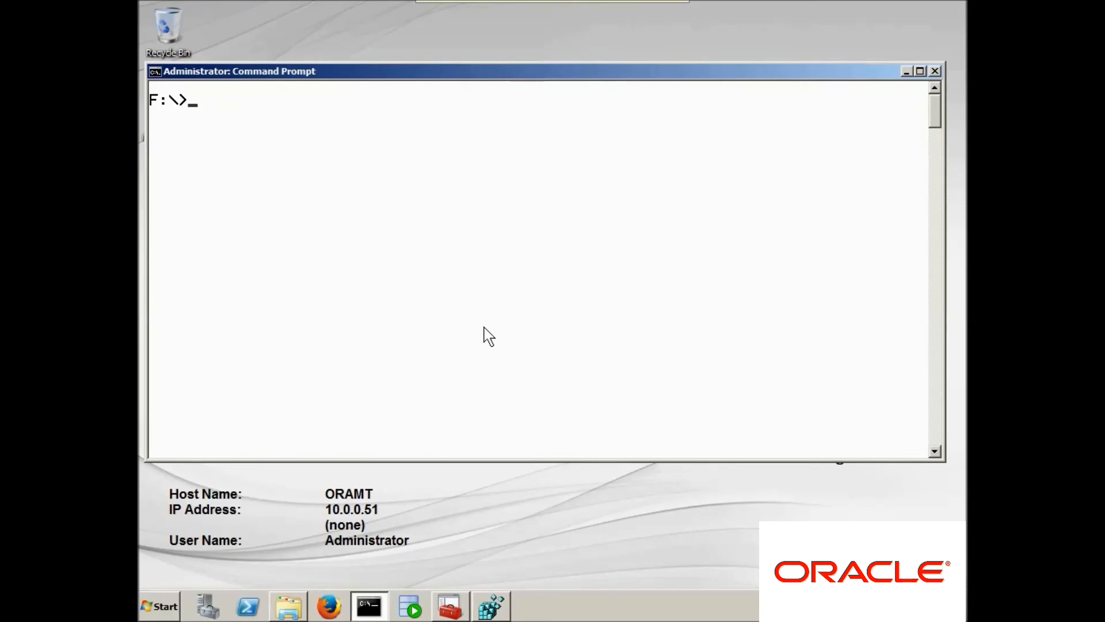
type("set ")
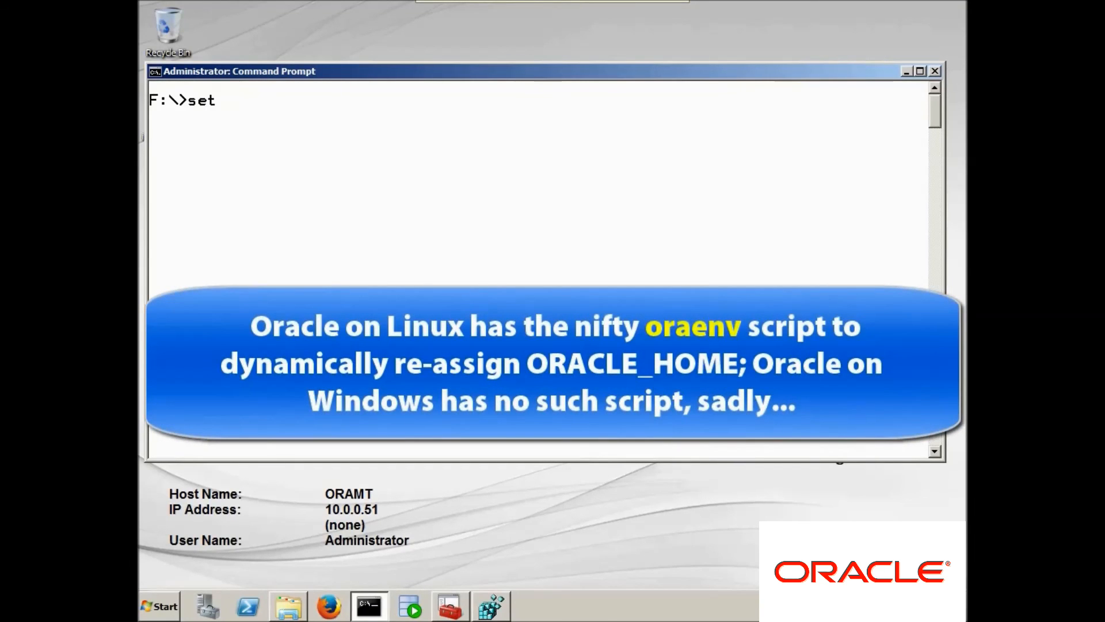
type("ORACLE_SID=")
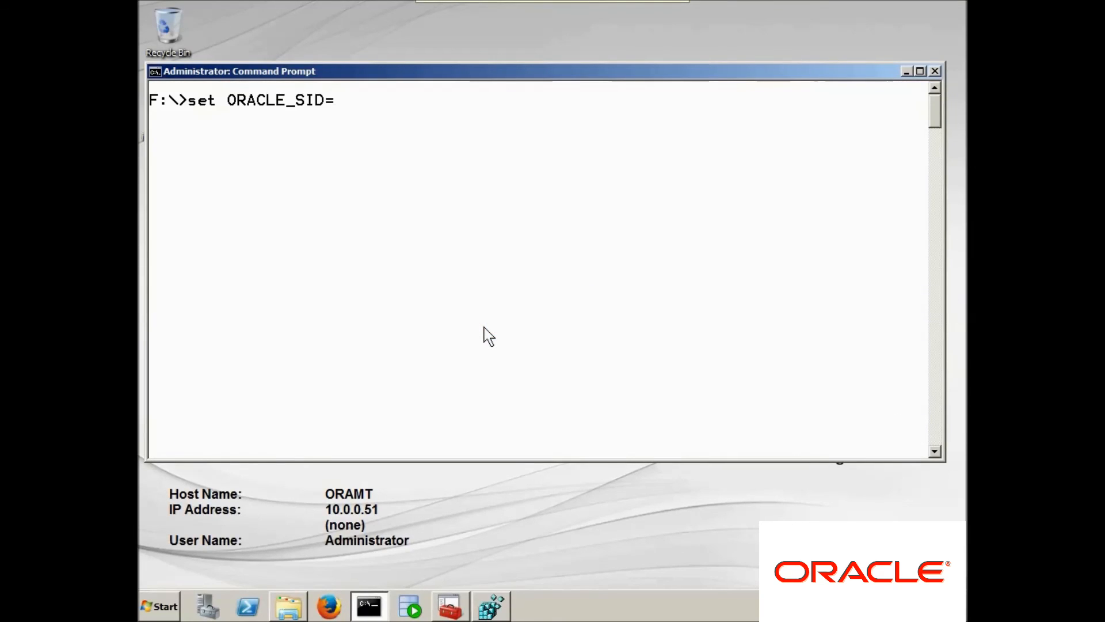
type("+SAM")
key("BackSpace")
key("BackSpace")
key("BackSpace")
type("ASM")
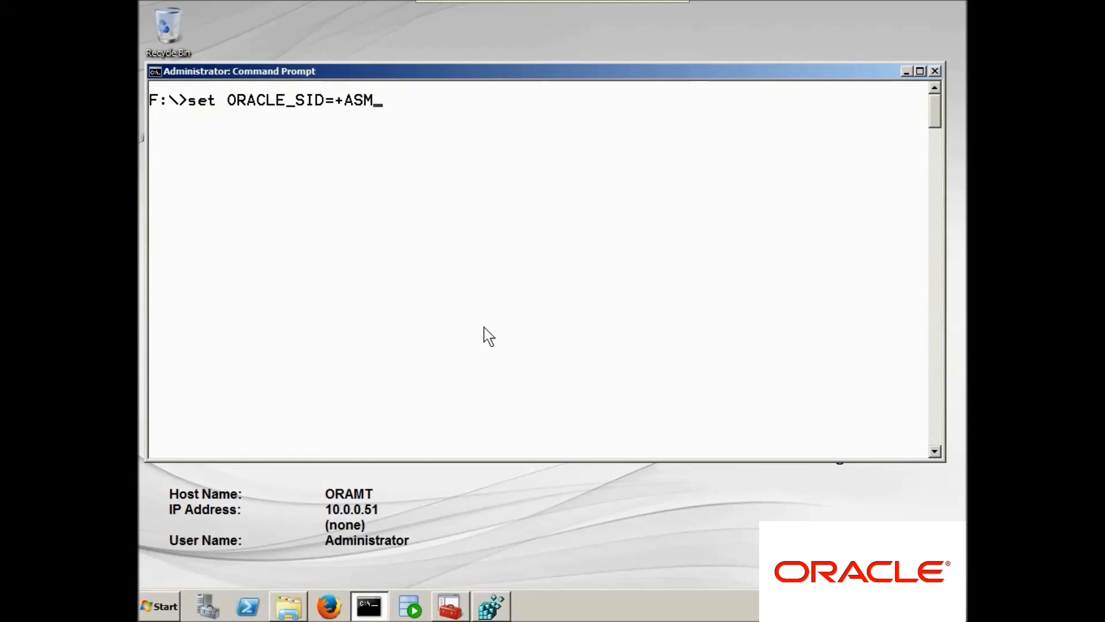
key("BackSpace")
key("BackSpace")
key("BackSpace")
key("BackSpace")
key("BackSpace")
key("BackSpace")
key("BackSpace")
key("BackSpace")
type("HOME")
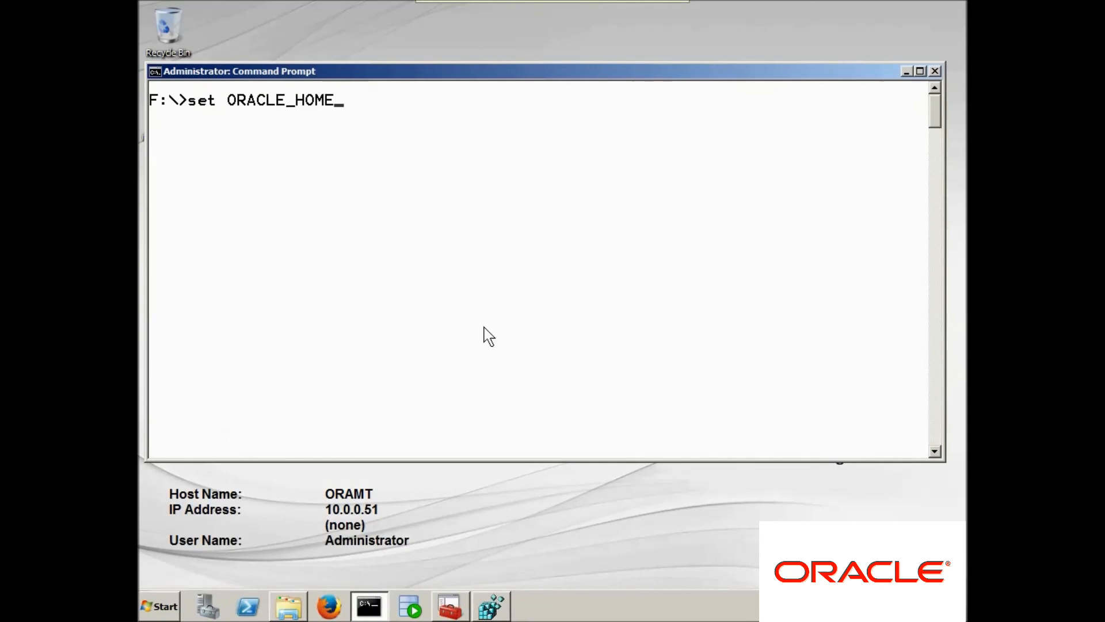
type("=f:\\app\\oracl")
key("BackSpace")
key("BackSpace")
key("BackSpace")
key("BackSpace")
key("BackSpace")
key("BackSpace")
key("BackSpace")
key("BackSpace")
key("BackSpace")
key("BackSpace")
key("BackSpace")
key("BackSpace")
key("BackSpace")
key("BackSpace")
key("BackSpace")
key("BackSpace")
key("BackSpace")
key("BackSpace")
key("BackSpace")
key("BackSpace")
key("BackSpace")
key("BackSpace")
key("BackSpace")
key("BackSpace")
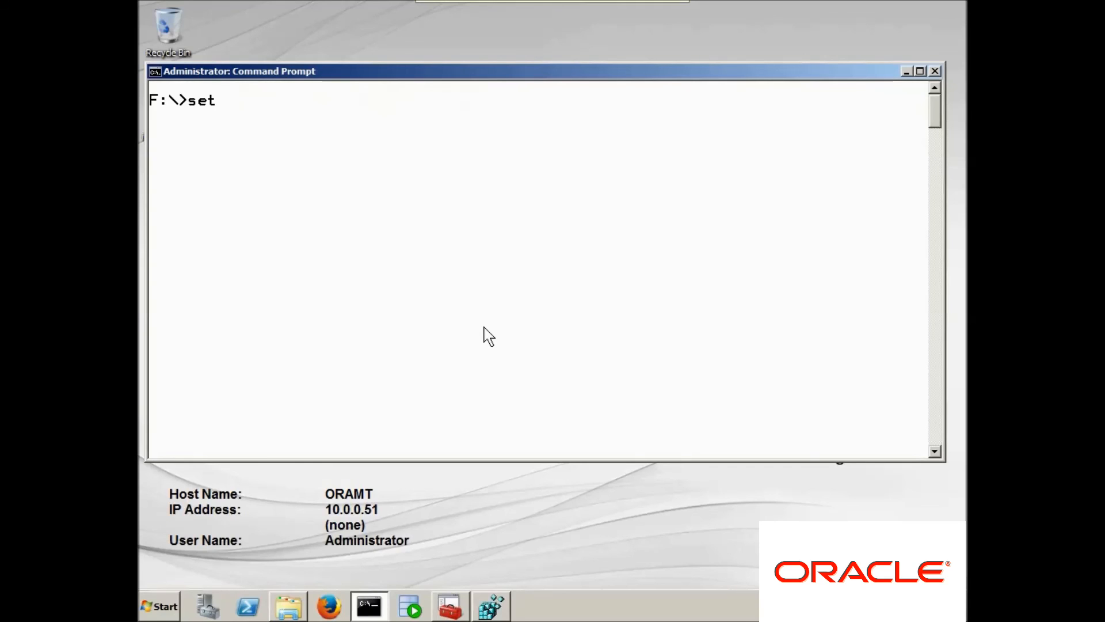
key("BackSpace")
key("BackSpace")
key("BackSpace")
key("BackSpace")
Step: Start the asmcmd utility from the F:\ prompt and examine its help listing of available commands
type("asmcmd")
key("Return")
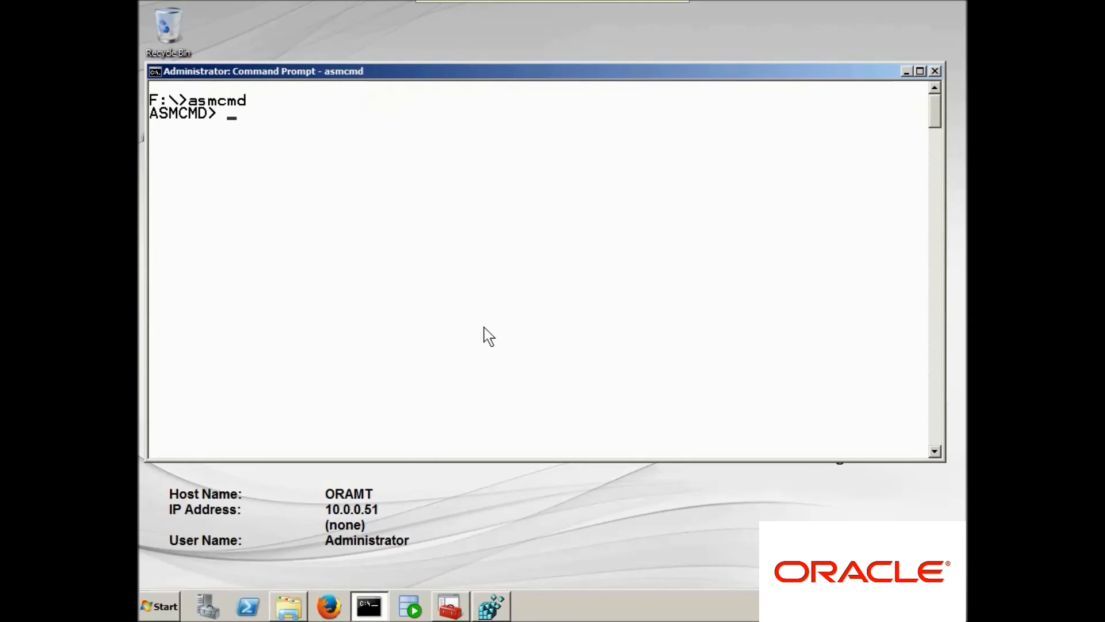
type("help")
key("Return")
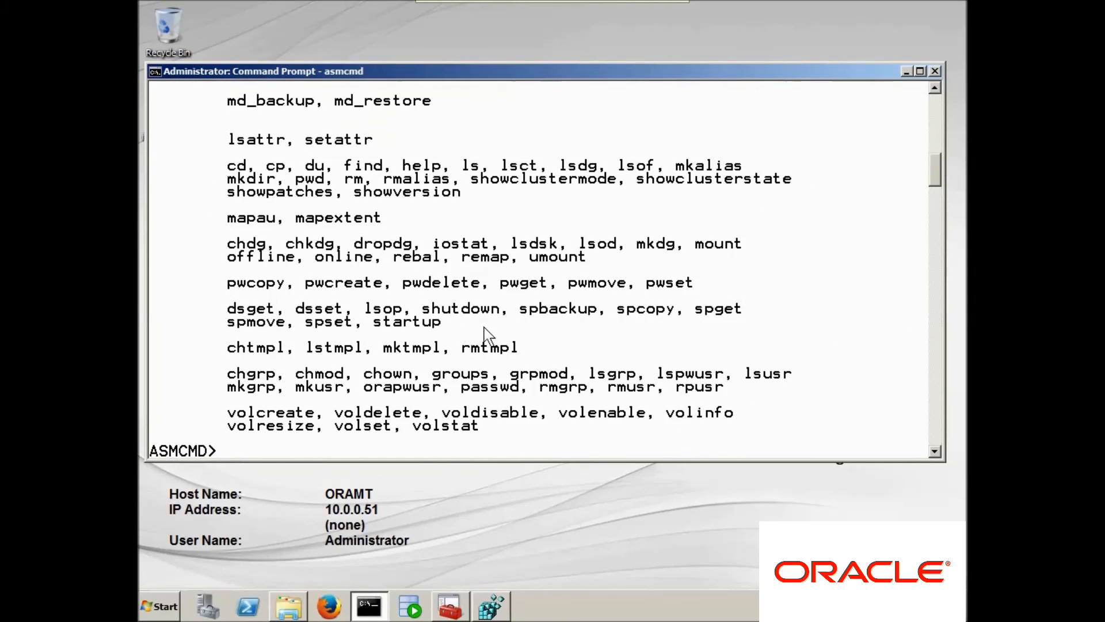
scroll(480, 326, "up", 1)
scroll(480, 327, "up", 1)
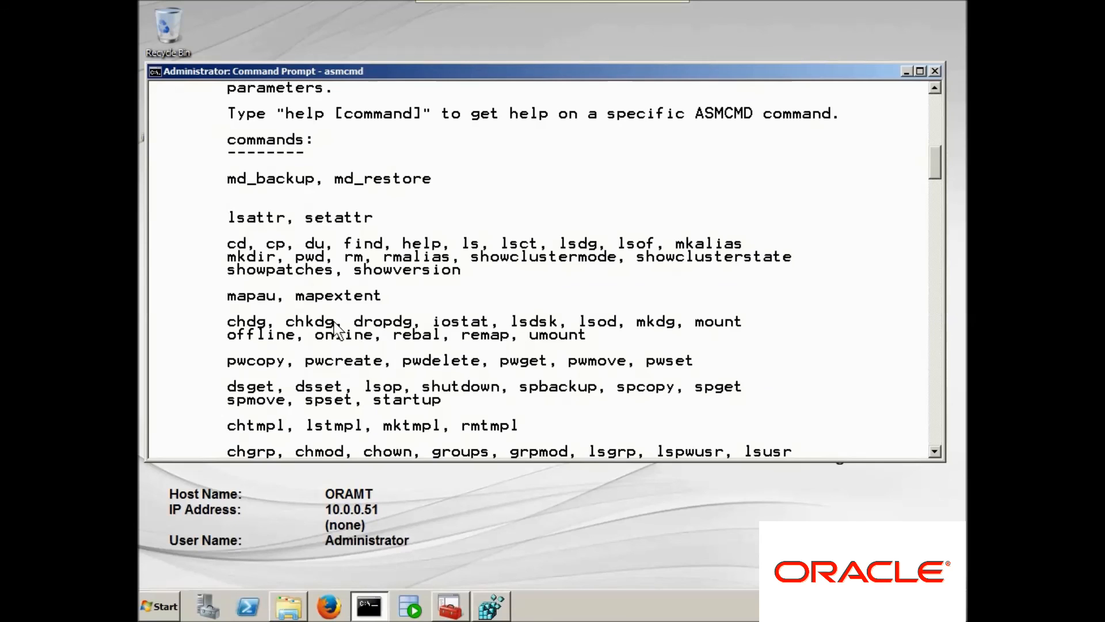
scroll(337, 331, "down", 3)
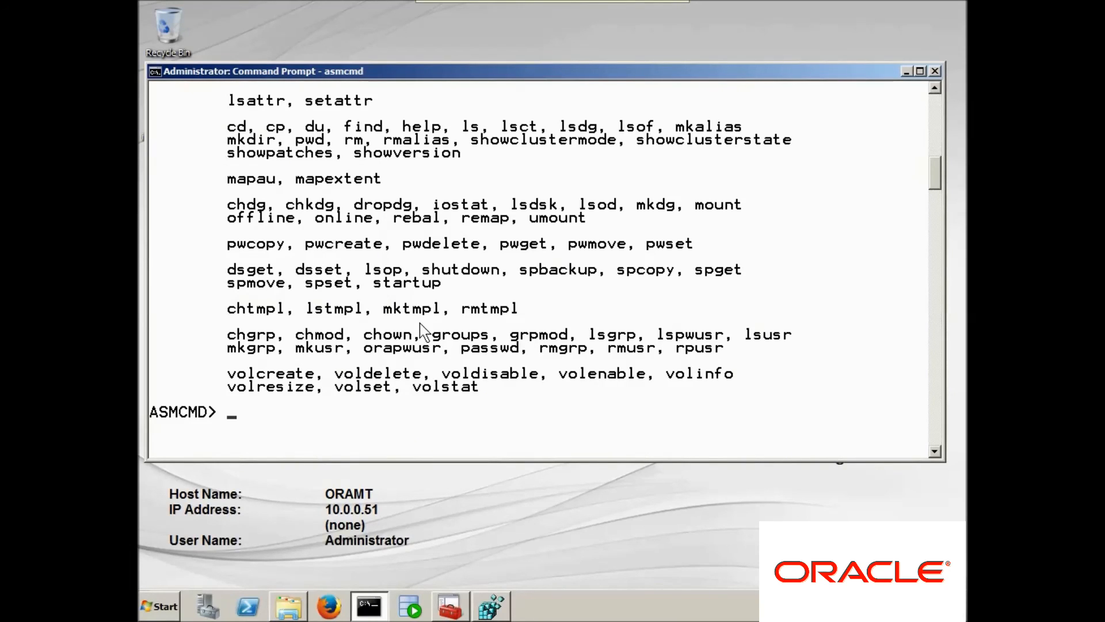
Step: List the ASM disk groups, change into DATA1 and list its contents, and exit ASMCMD
type("ls")
key("Return")
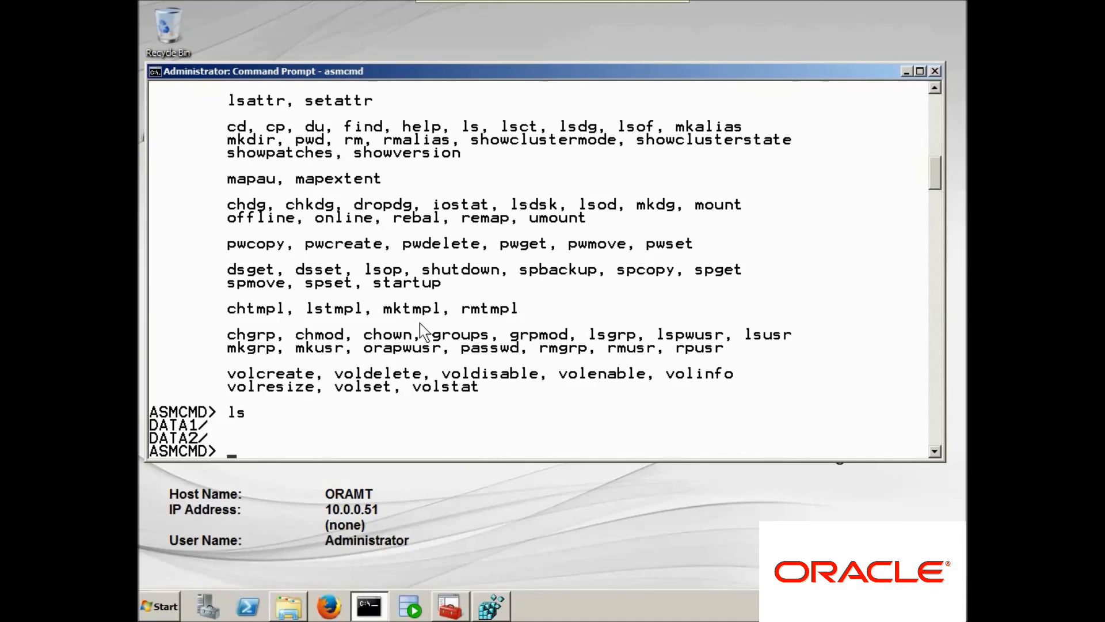
type("cd DATA1")
key("Return")
type("ls")
key("Return")
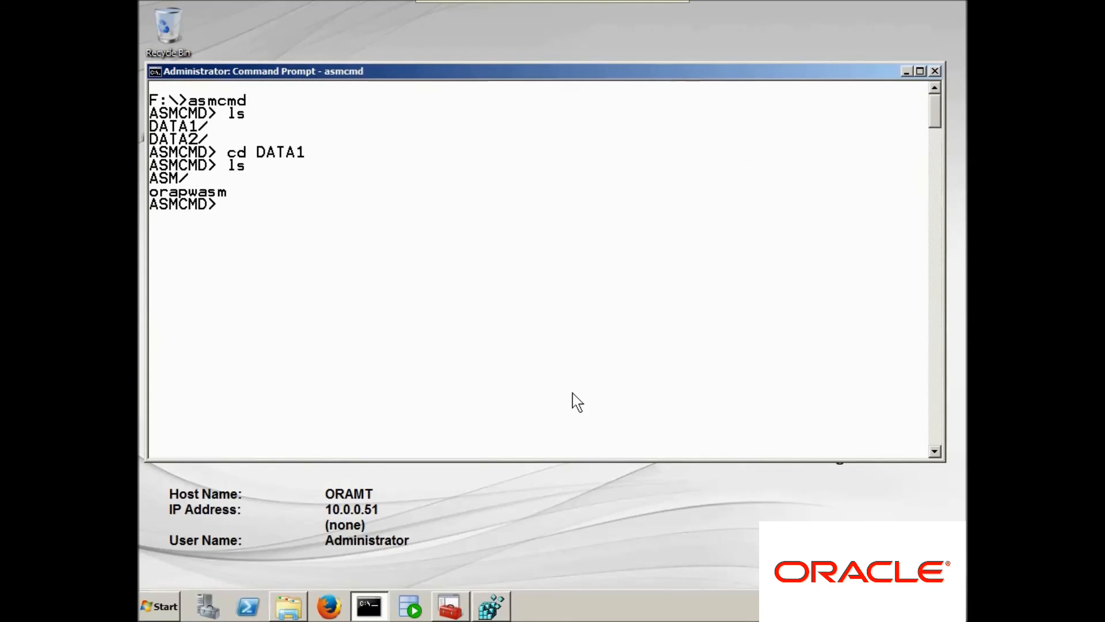
type("exit")
key("Return")
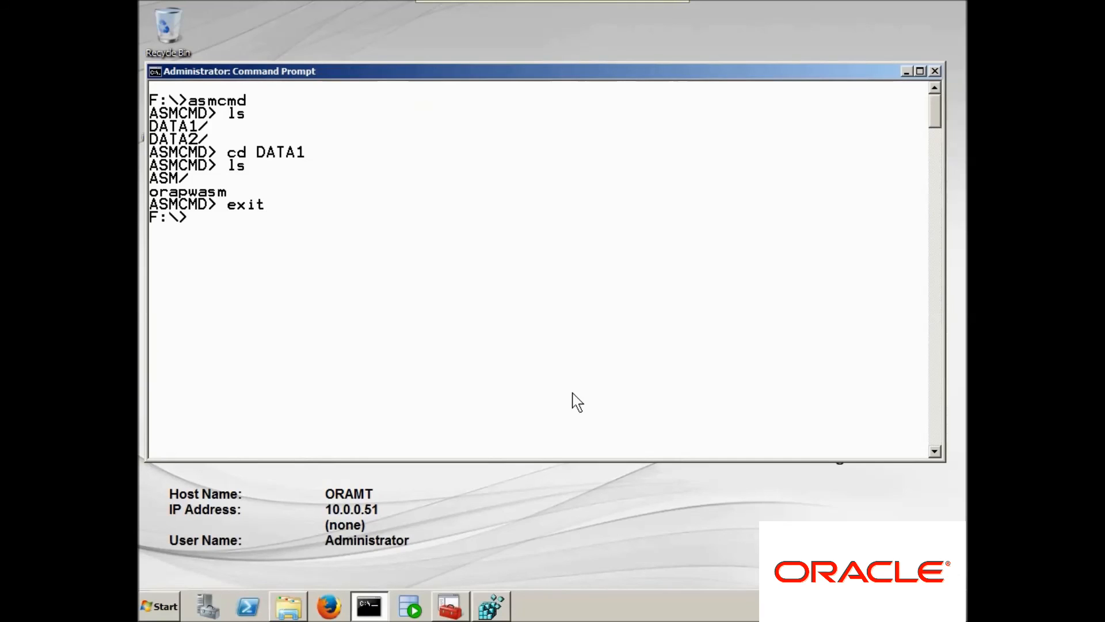